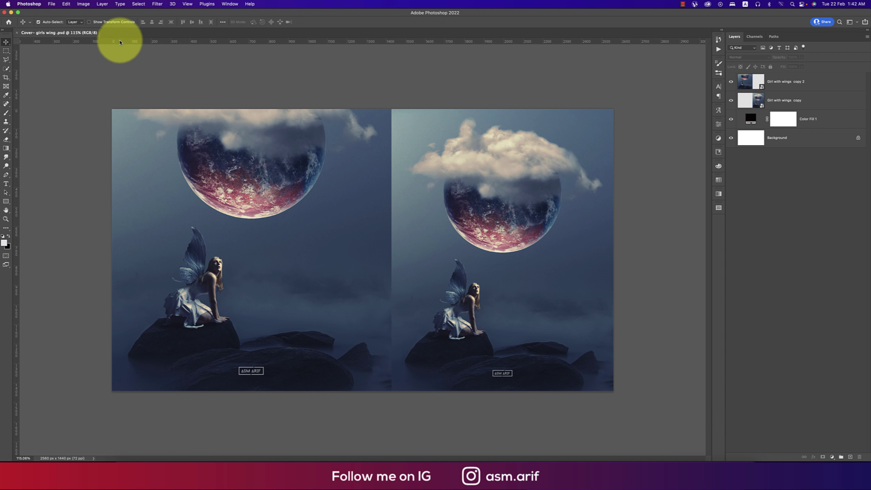
Create a new blank Letter-size (8.5 x 11 in) document from the Print presets.
click(52, 4)
click(57, 13)
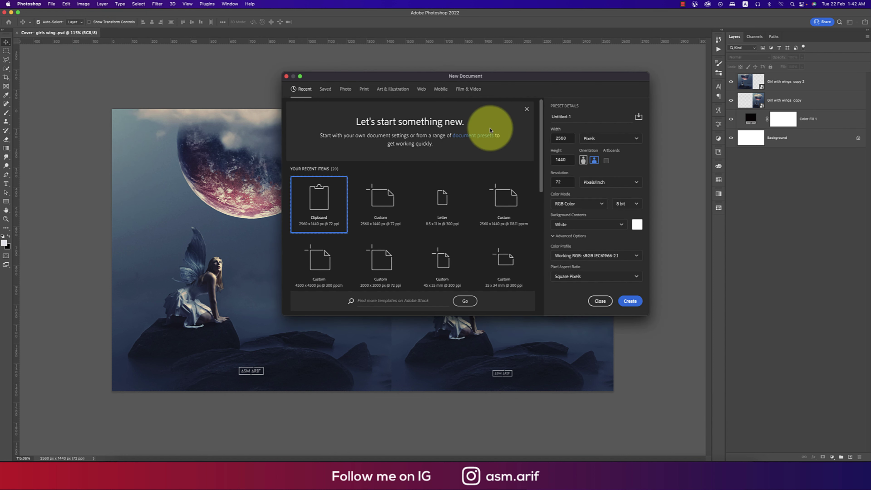
click(444, 198)
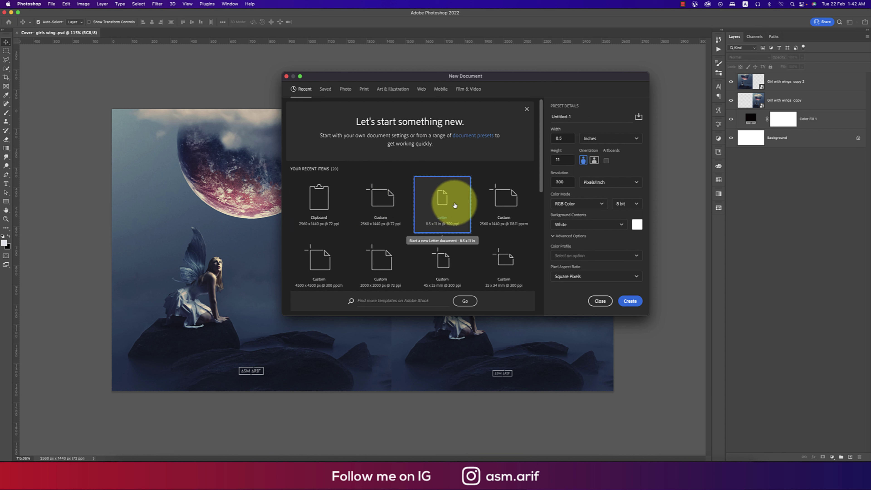
click(421, 92)
click(360, 91)
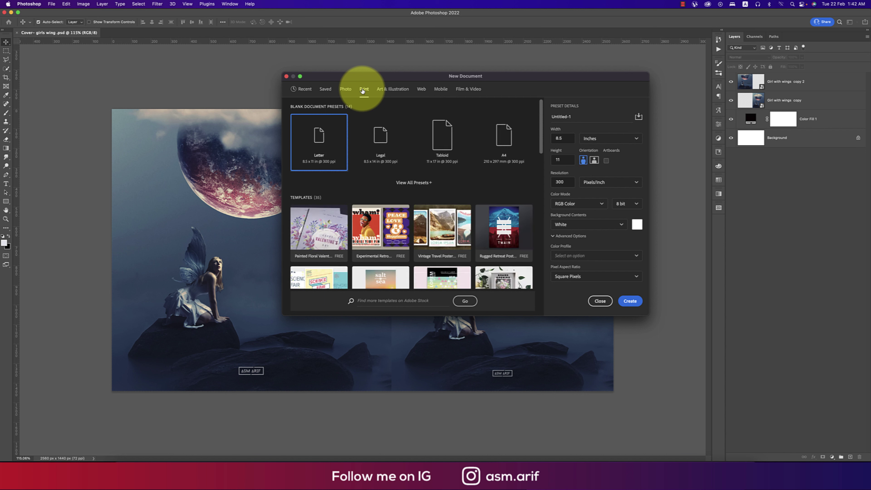
click(629, 301)
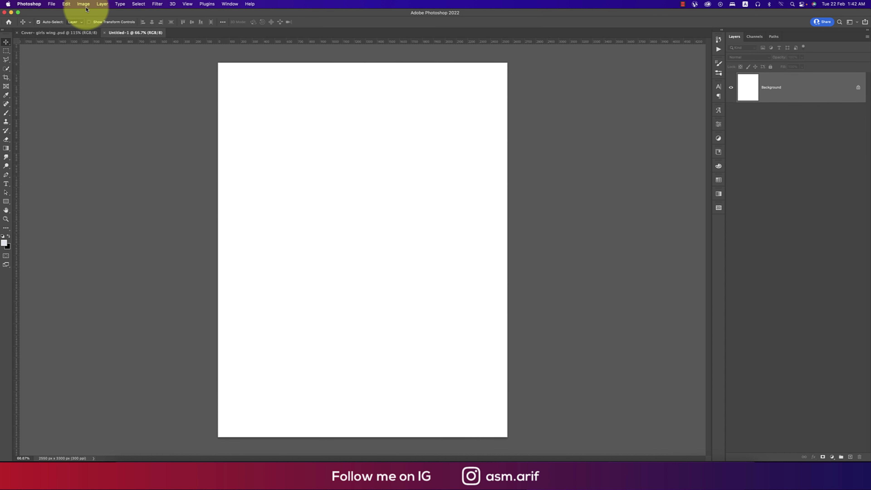
Place the foggy rocks photo embedded and move it into the page's lower half.
click(52, 4)
mouse_move(70, 108)
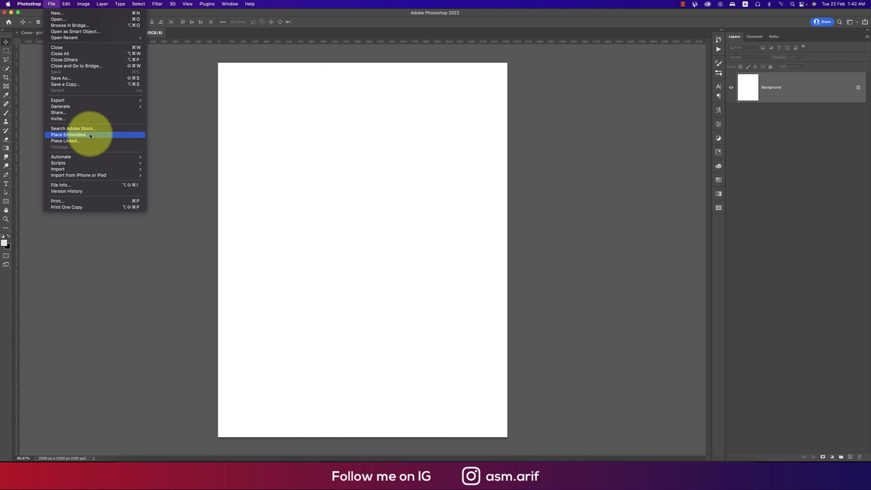
click(79, 135)
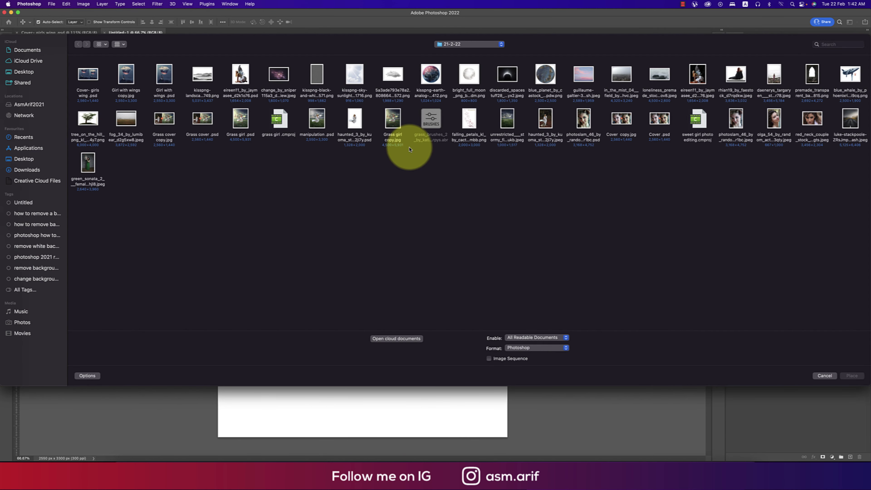
click(664, 79)
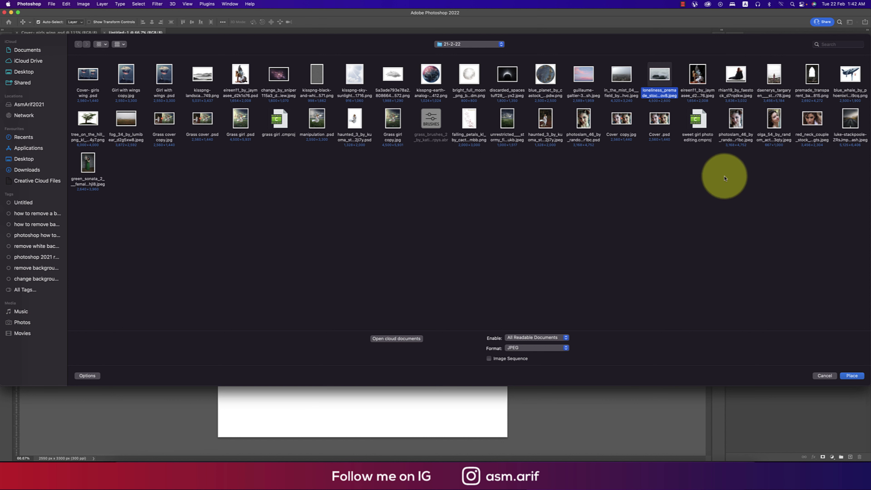
click(852, 376)
drag(445, 271, 442, 377)
click(333, 23)
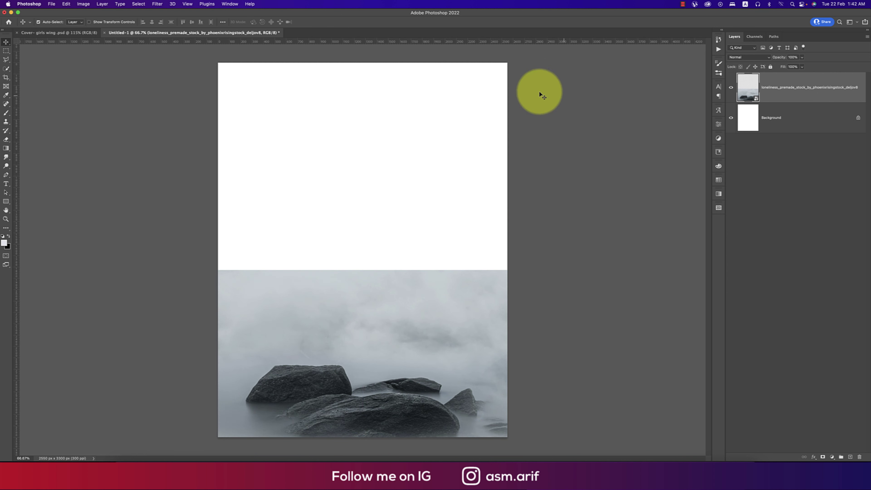
right_click(795, 96)
Rename the rocks layer 'stone' and fade its top edge into white with a gradient mask.
click(532, 193)
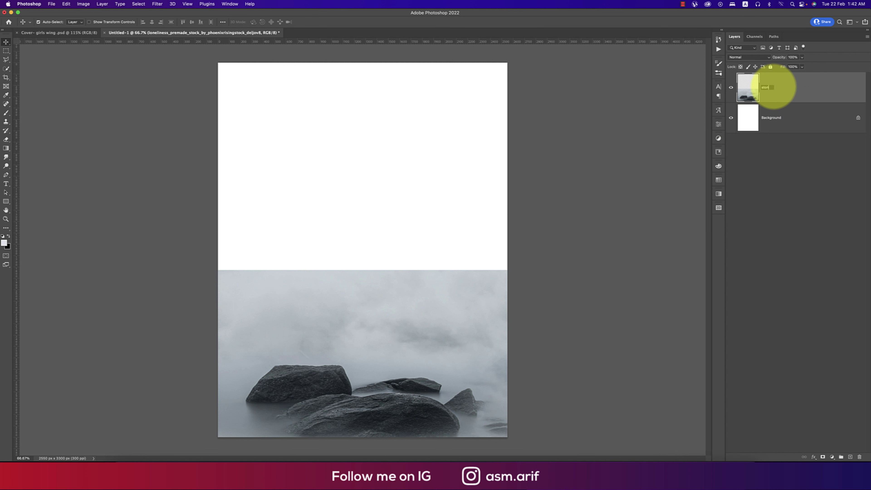
click(823, 457)
key(g)
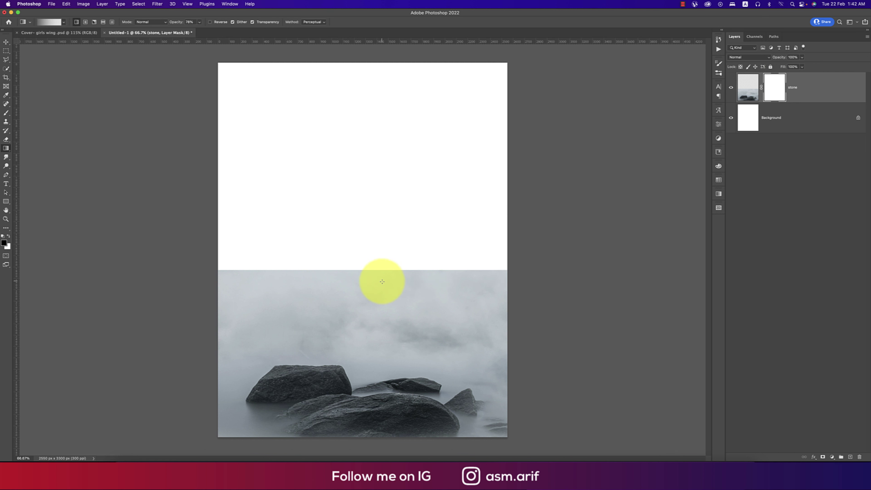
mouse_move(380, 258)
mouse_down()
mouse_move(377, 306)
mouse_move(380, 270)
mouse_up()
click(749, 87)
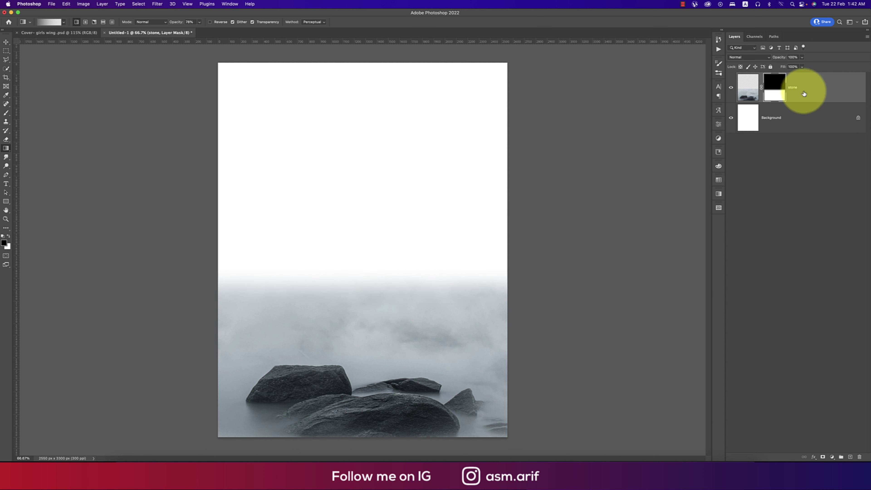
click(51, 4)
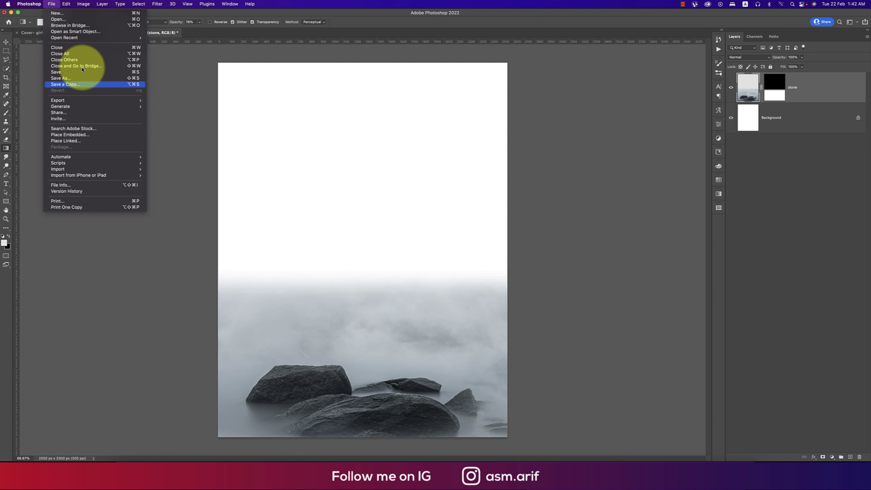
Place the misty frosted-grass photo, scale it to fill the page, and rasterize it as 'grass'.
click(99, 139)
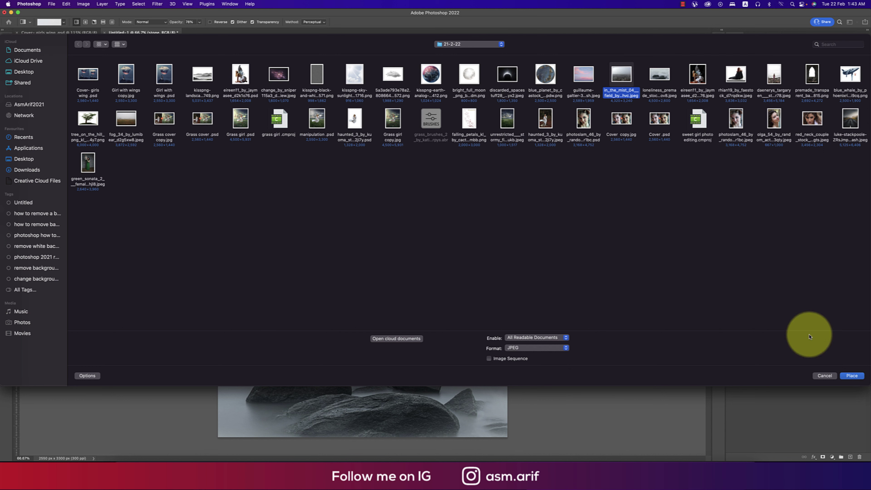
click(852, 376)
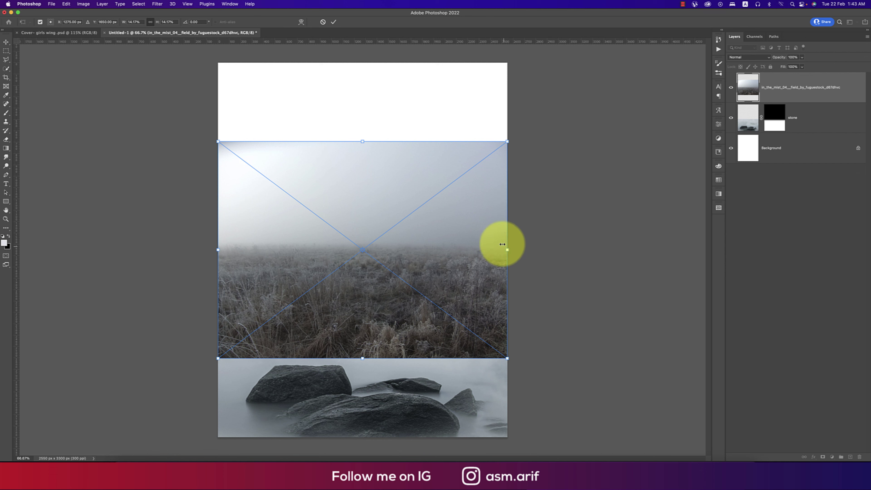
drag(506, 250, 639, 250)
drag(414, 216, 411, 236)
click(334, 22)
key(g)
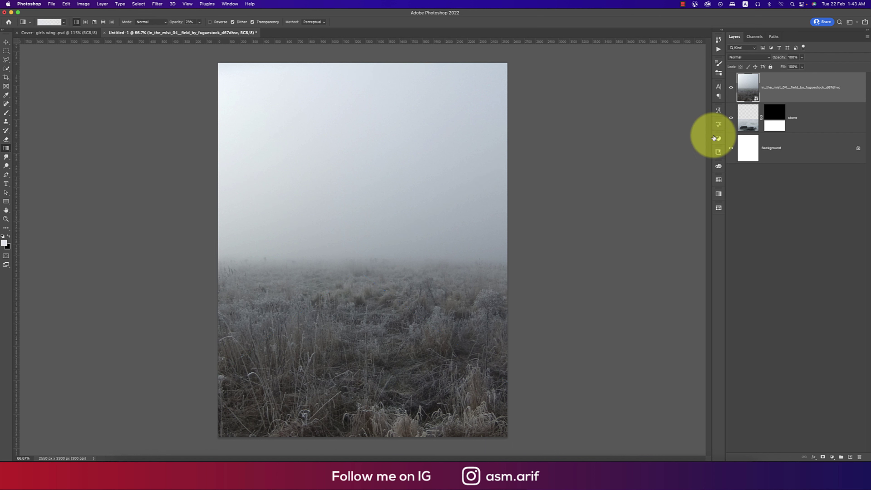
right_click(803, 91)
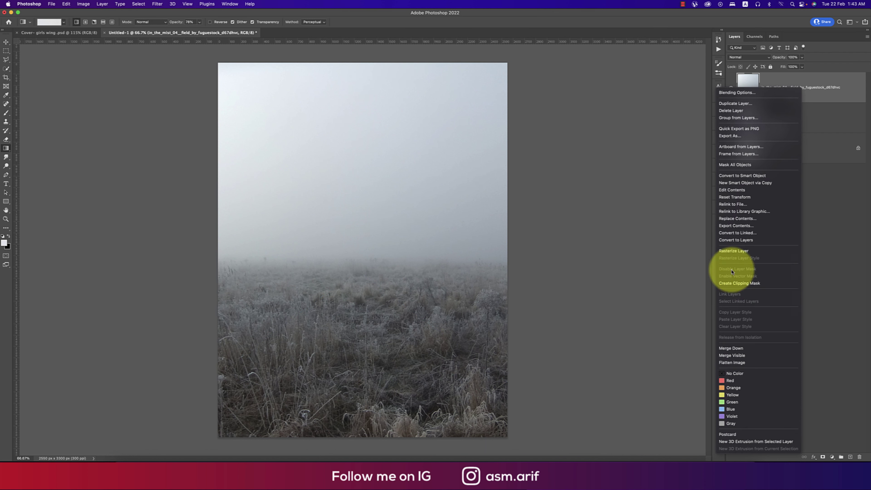
click(740, 249)
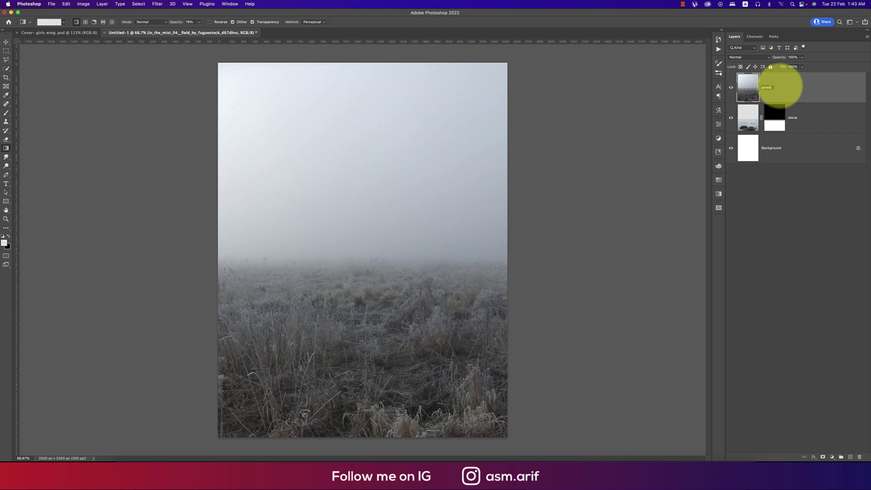
Mask the grass layer with gradients so its foggy sky blends over the rocks below.
click(823, 457)
key(x)
drag(388, 432, 390, 261)
drag(401, 328, 406, 244)
drag(409, 295, 416, 228)
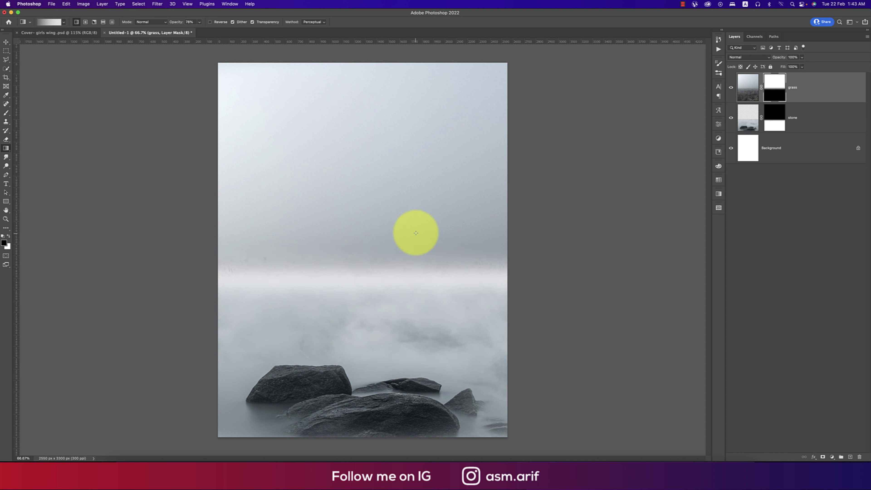
drag(410, 294, 416, 202)
Stretch the grass layer vertically to about 127%.
click(6, 41)
click(748, 87)
key(super+t)
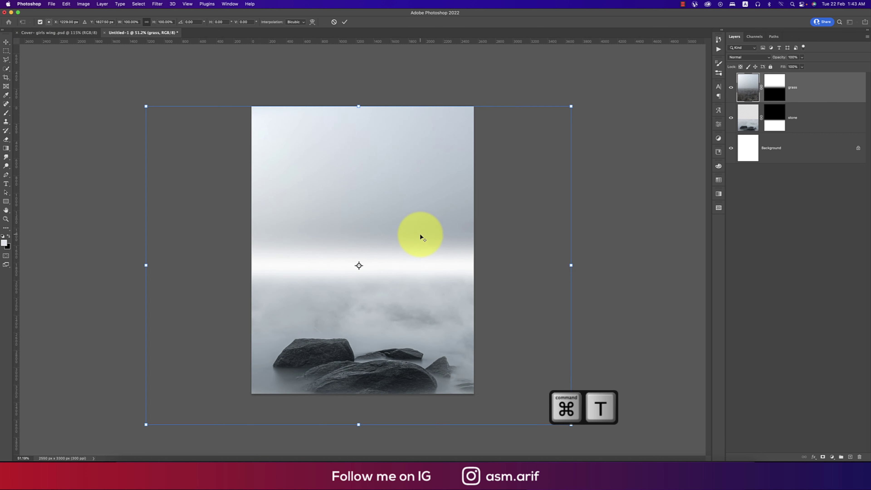
drag(359, 425, 358, 489)
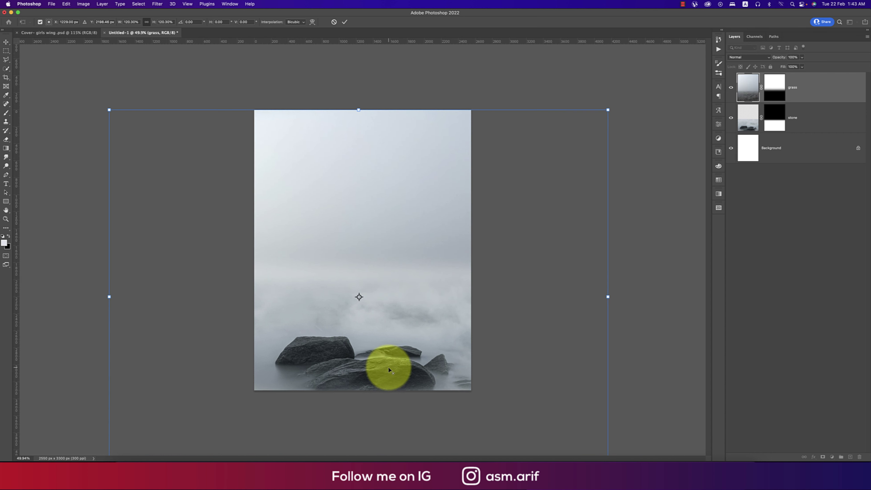
key(super+minus)
drag(362, 335, 361, 345)
key(Return)
key(super+0)
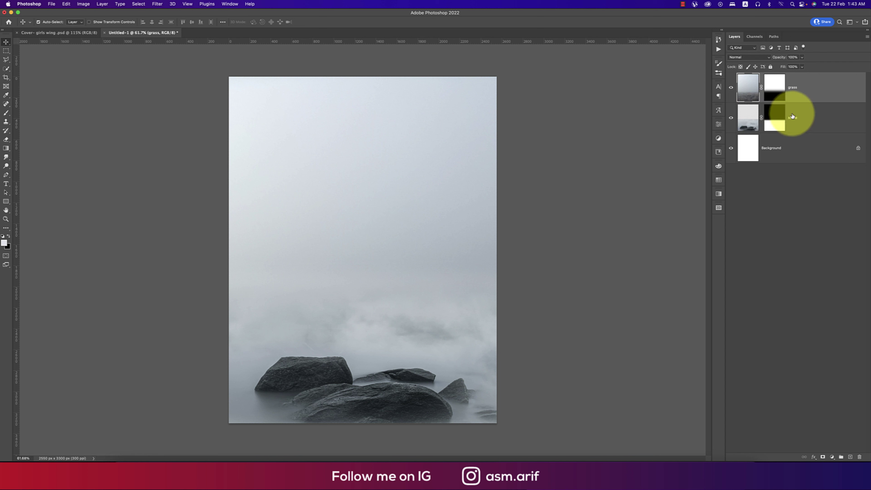
Merge the stone layer into the grass layer.
click(806, 117)
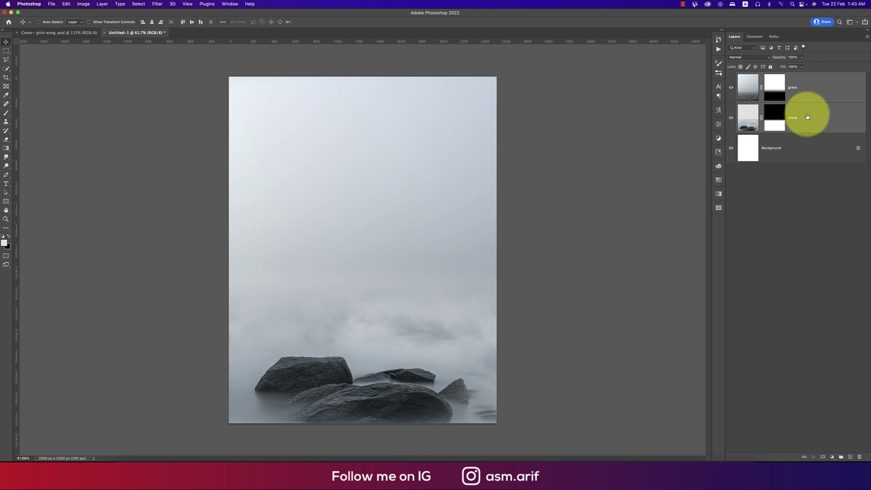
key(super+e)
key(super+minus)
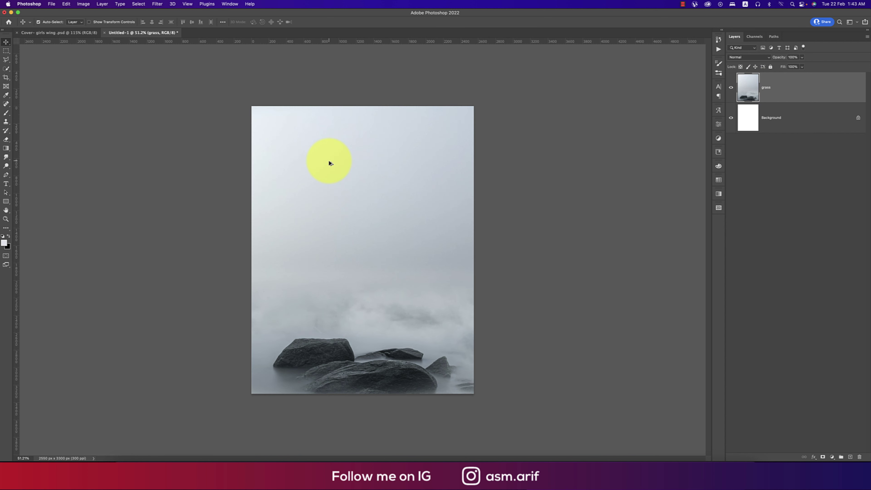
Crop away image areas outside the page and select the Background layer.
click(6, 77)
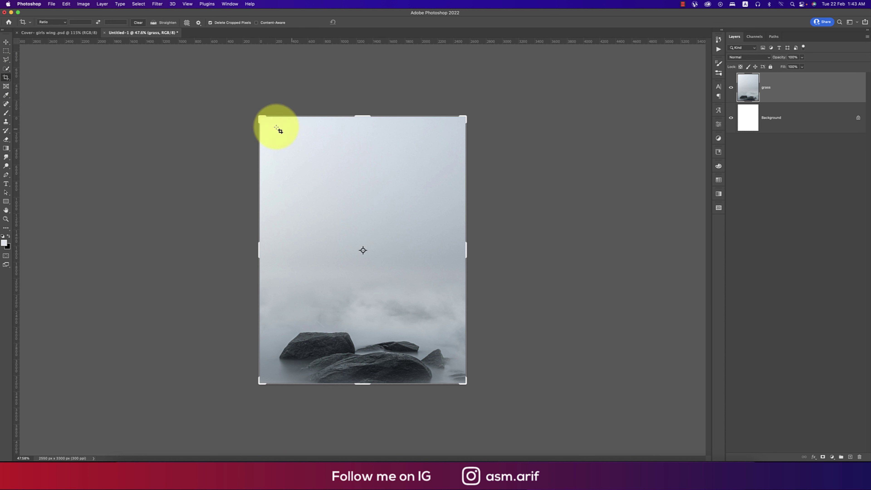
double_click(390, 148)
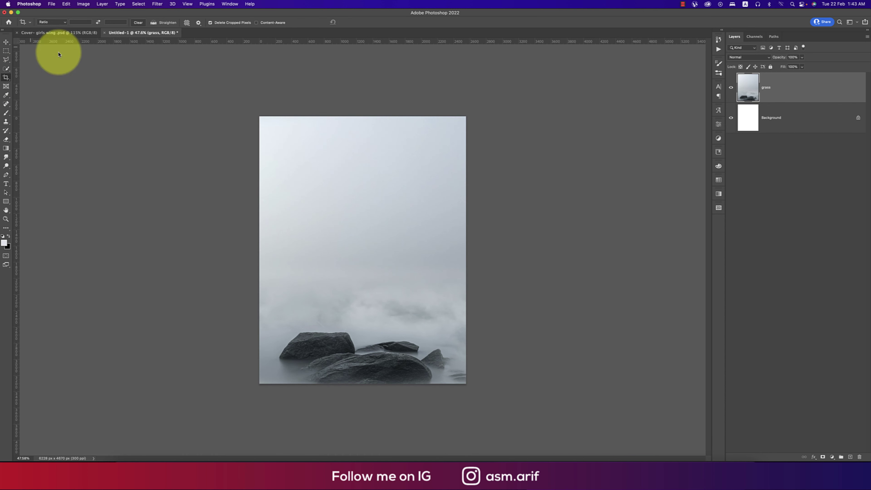
click(6, 42)
click(477, 153)
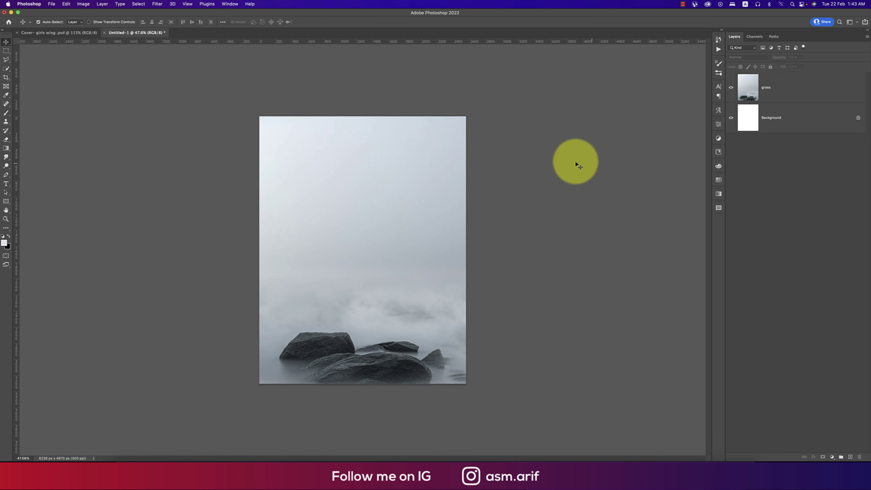
click(824, 118)
Add a Color Fill layer sampled from the foggy photo as pale blue-grey bdc7d0.
click(833, 456)
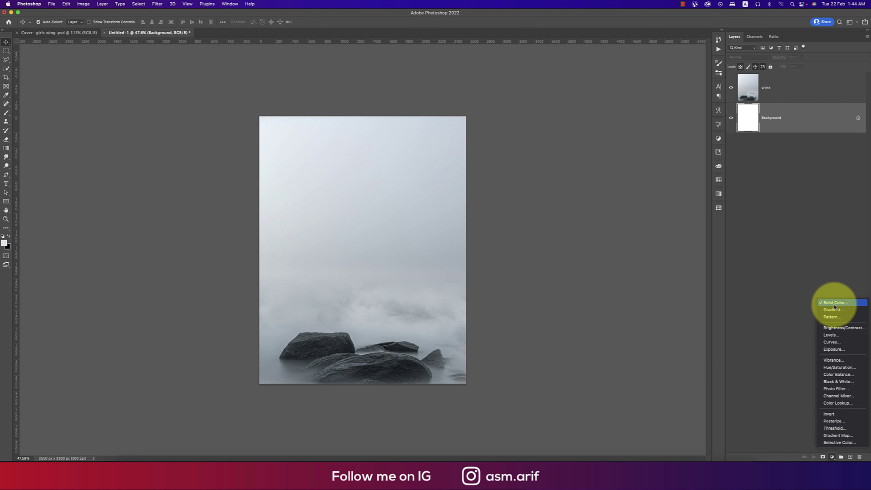
click(835, 303)
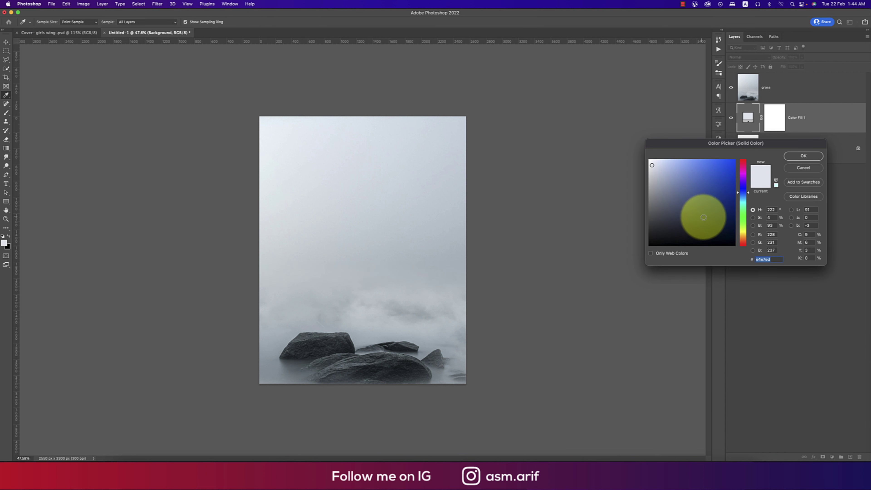
drag(649, 176, 647, 186)
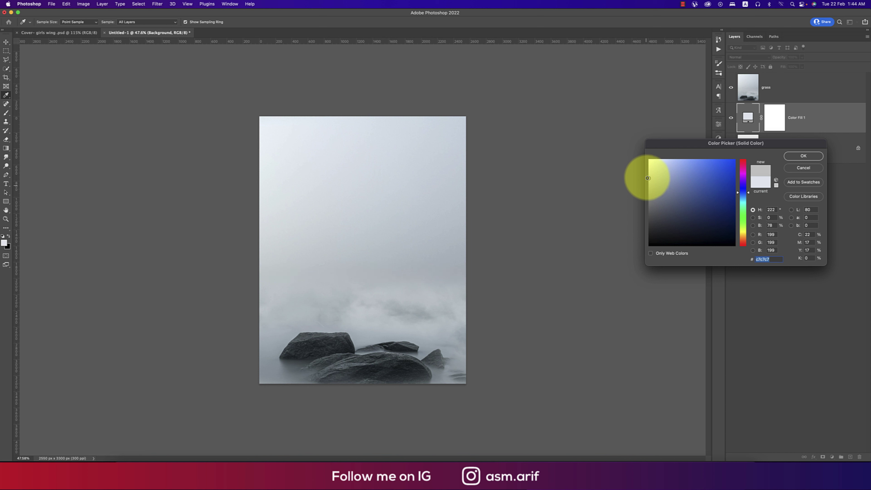
drag(648, 165, 649, 160)
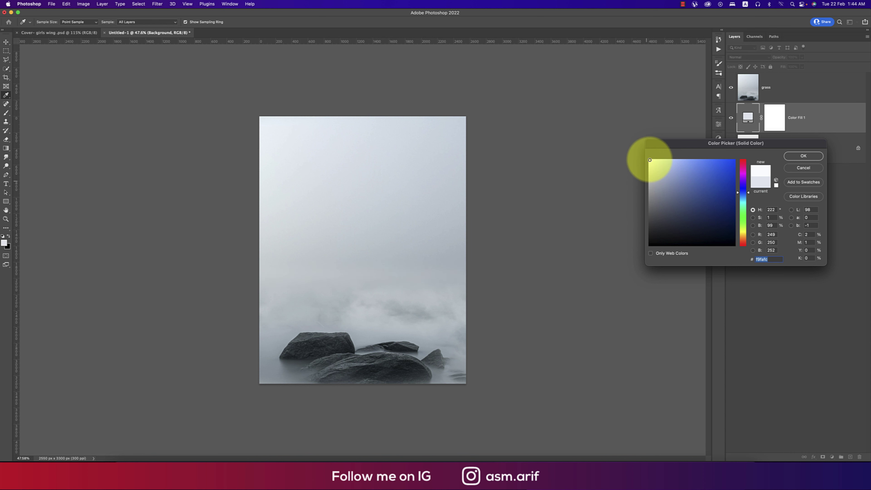
click(445, 210)
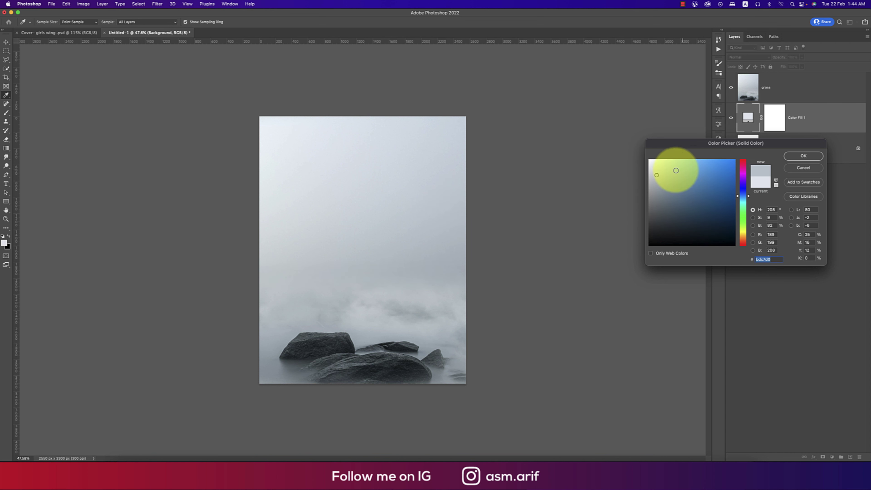
click(792, 159)
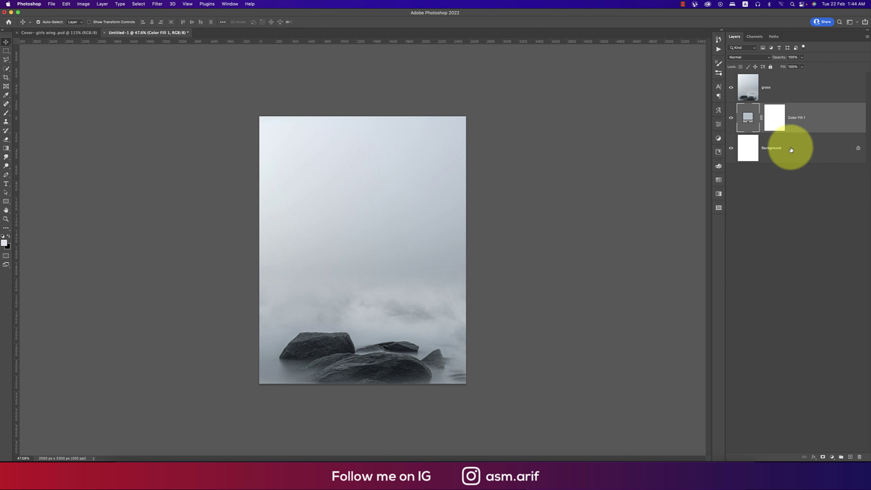
click(802, 92)
Merge grass into Color Fill 1 as layer 'BG', then cancel placing the fairy image.
key(super+e)
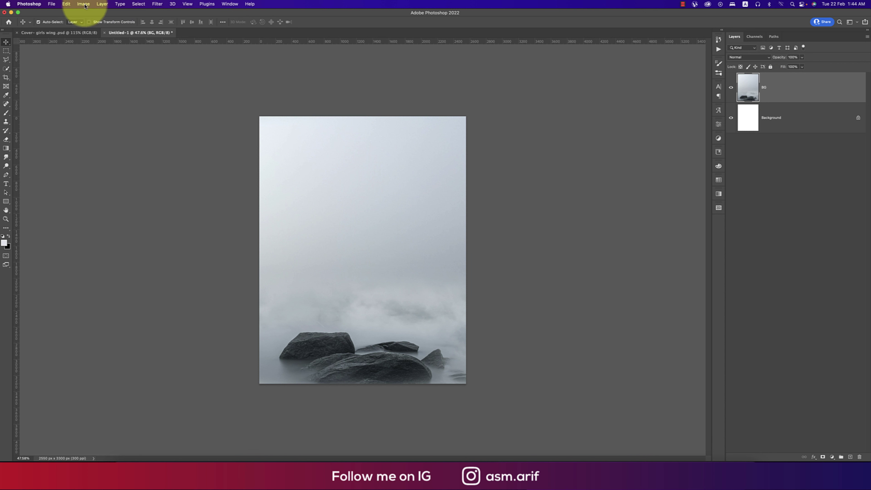
click(54, 7)
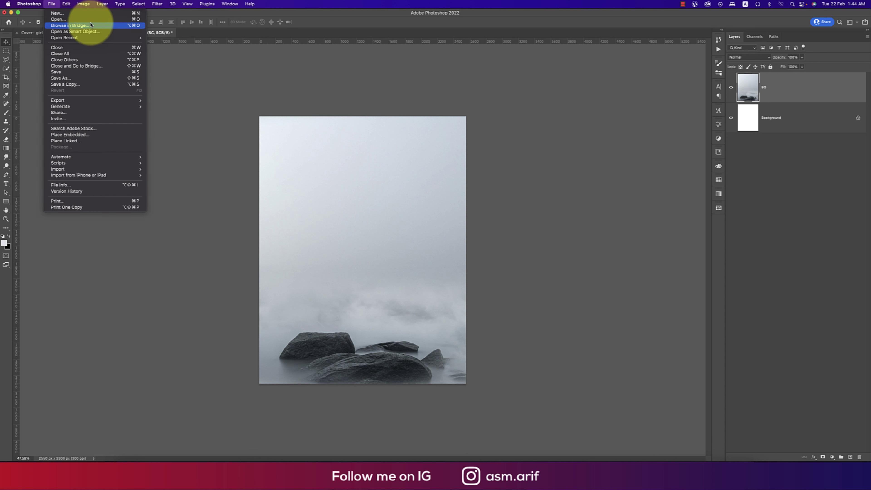
click(96, 135)
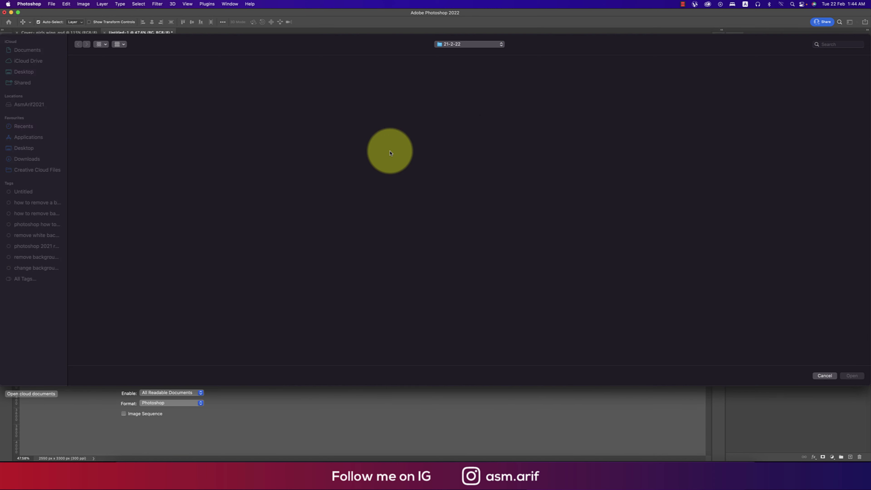
click(240, 97)
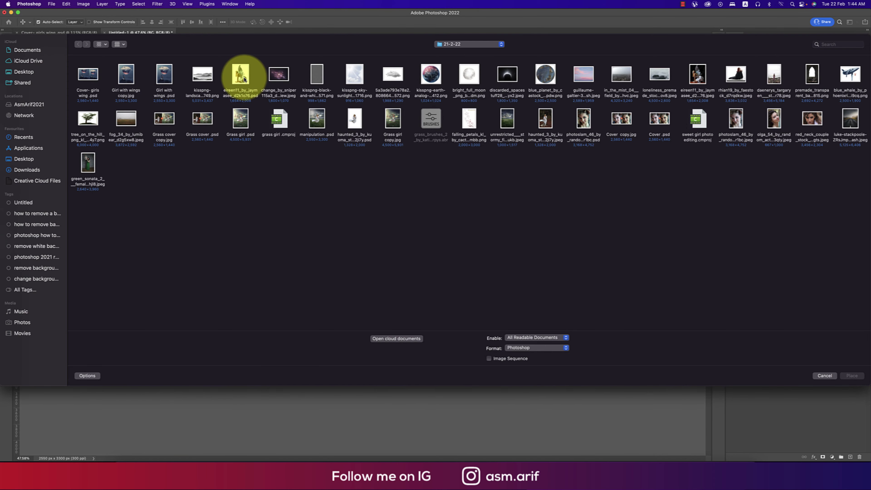
click(698, 78)
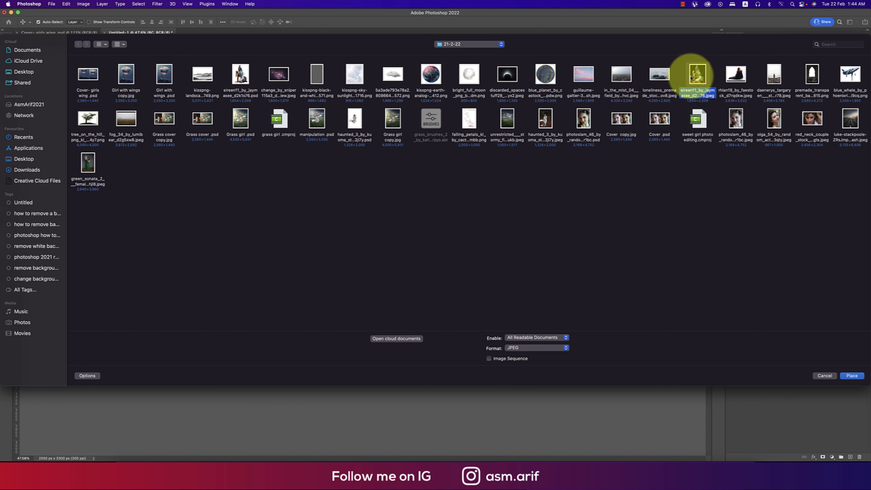
key(Escape)
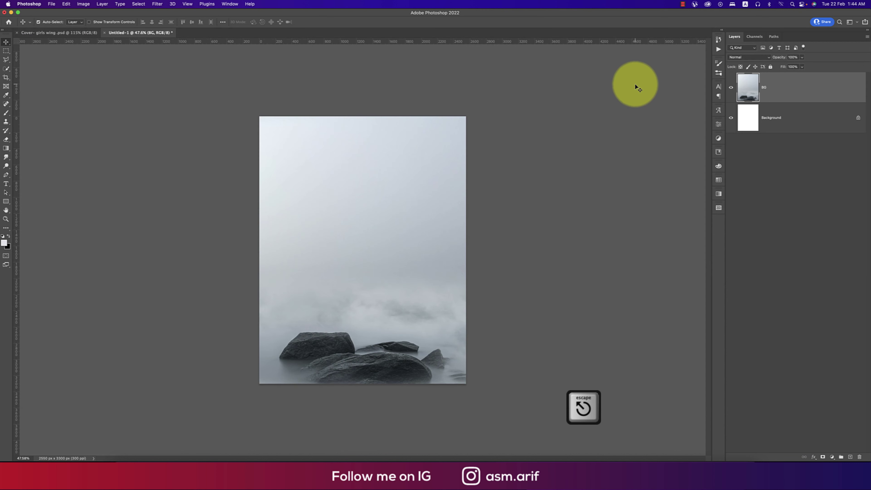
Open eireen11_by_jaymasee_d2k1o76.jpeg as a separate document.
click(52, 4)
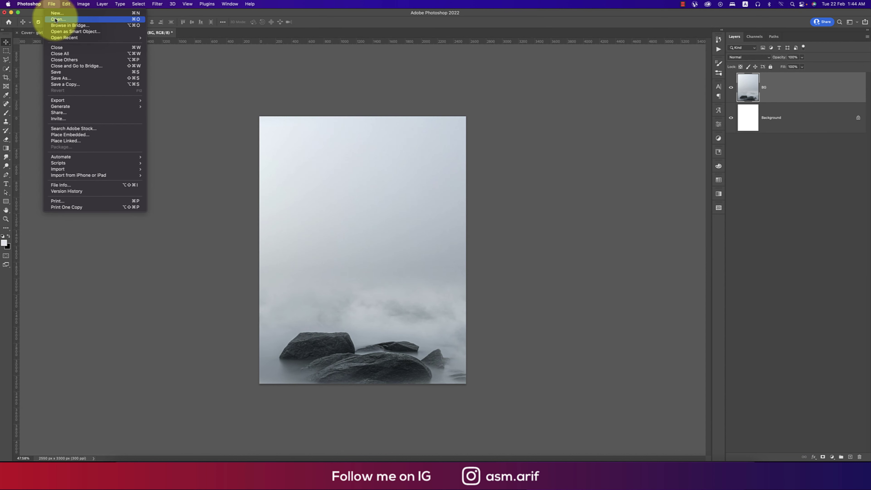
click(56, 19)
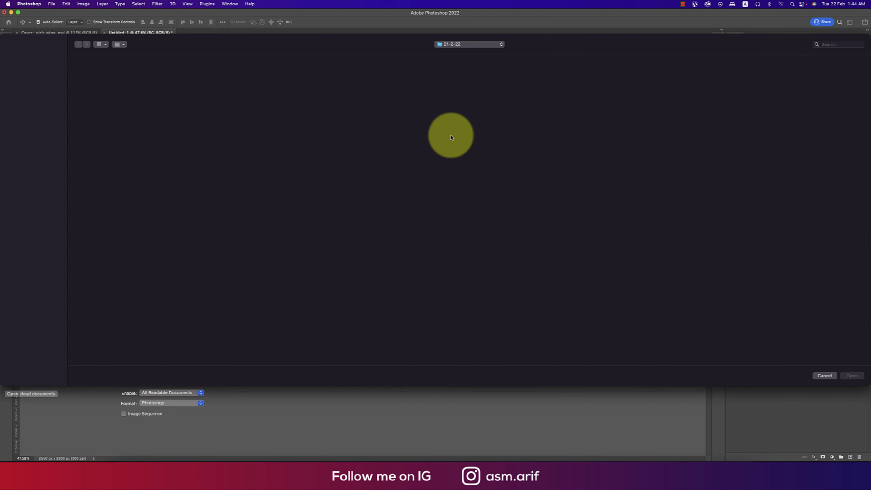
click(699, 76)
double_click(699, 76)
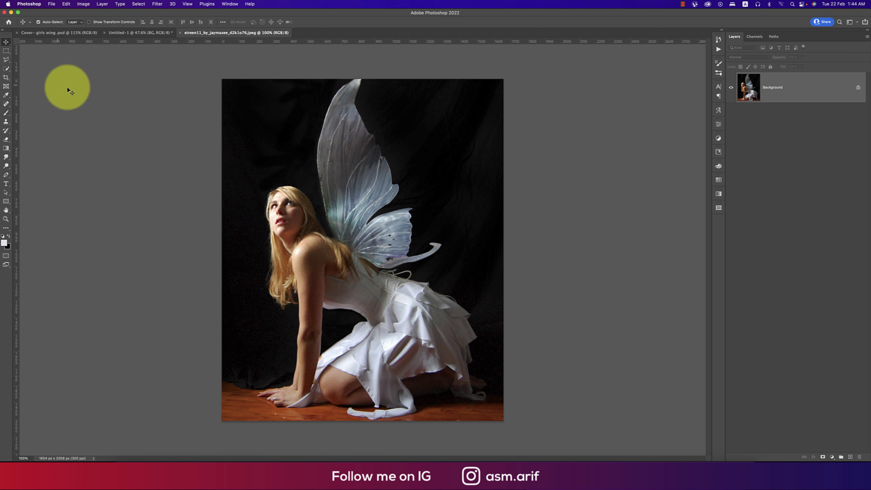
drag(5, 71, 37, 74)
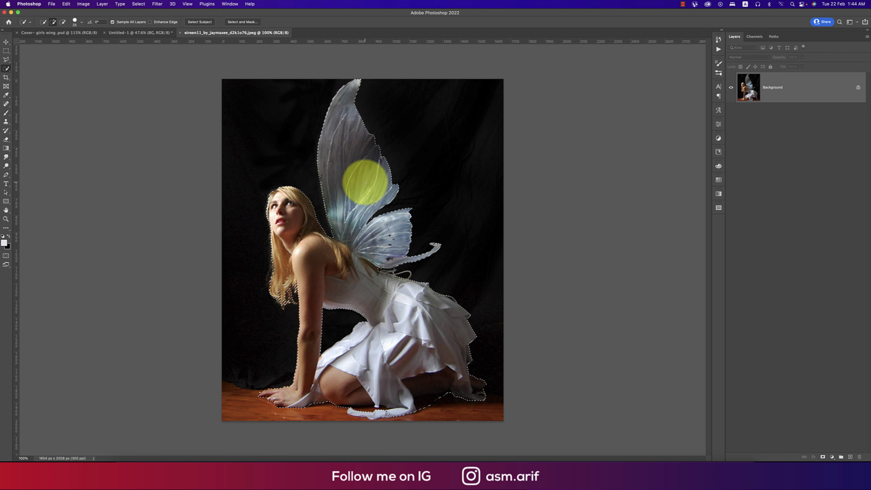
In Select and Mask, smooth the fairy selection to 37 and output a new masked layer.
click(255, 22)
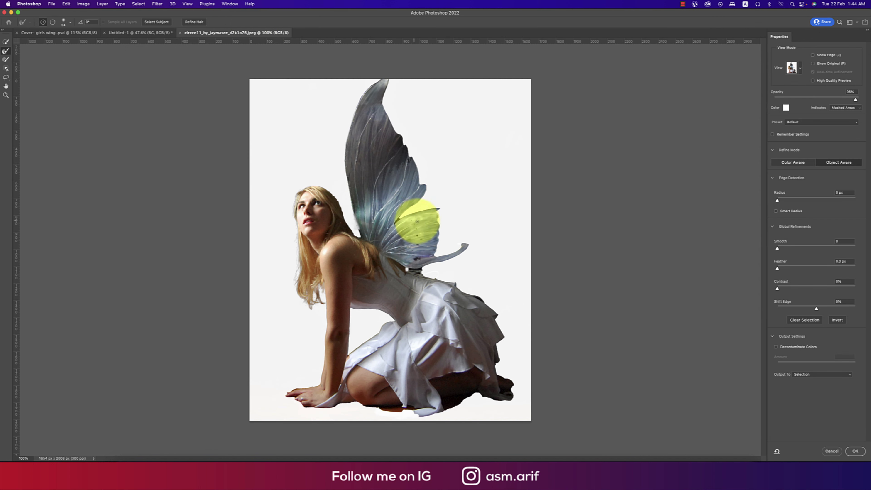
drag(778, 248, 807, 248)
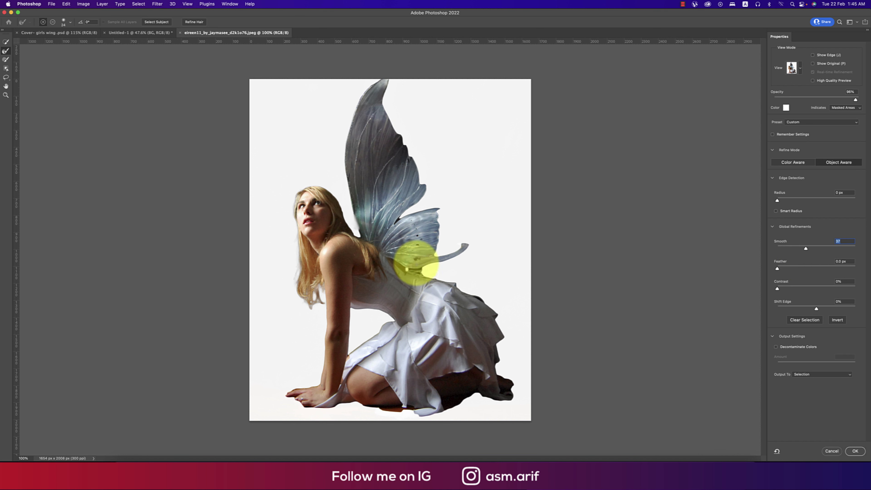
click(787, 108)
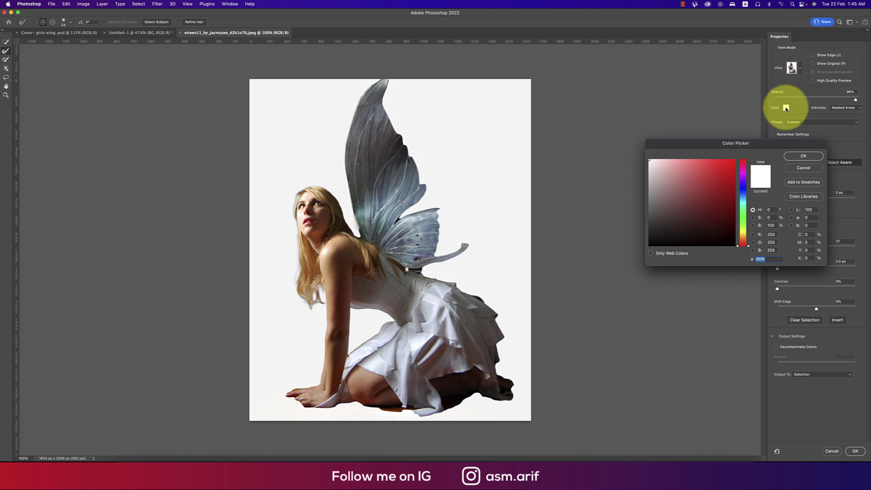
drag(685, 189, 625, 253)
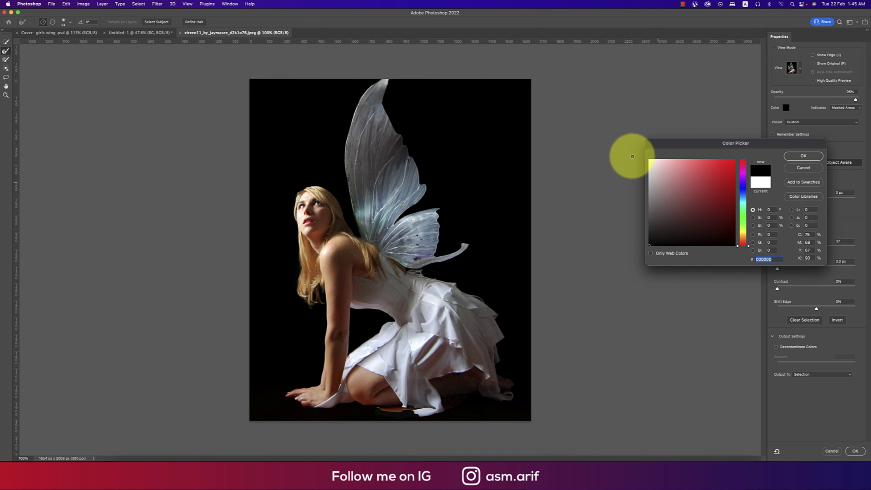
drag(650, 160, 629, 150)
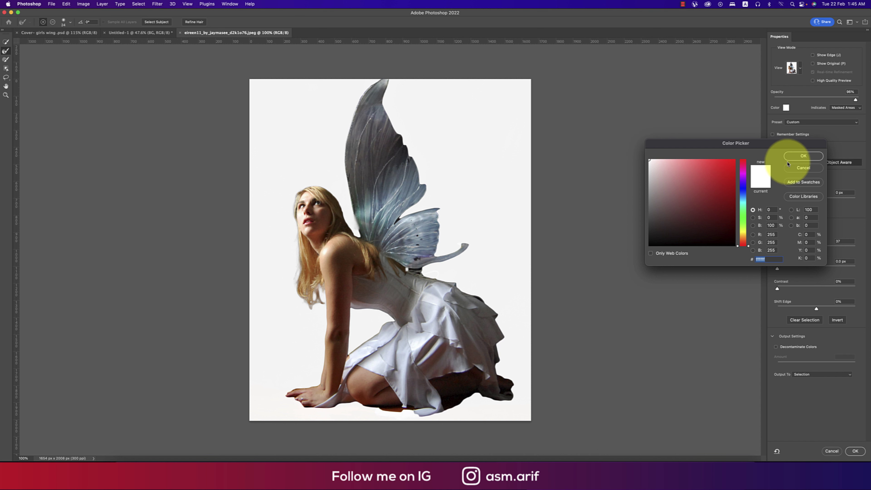
click(790, 158)
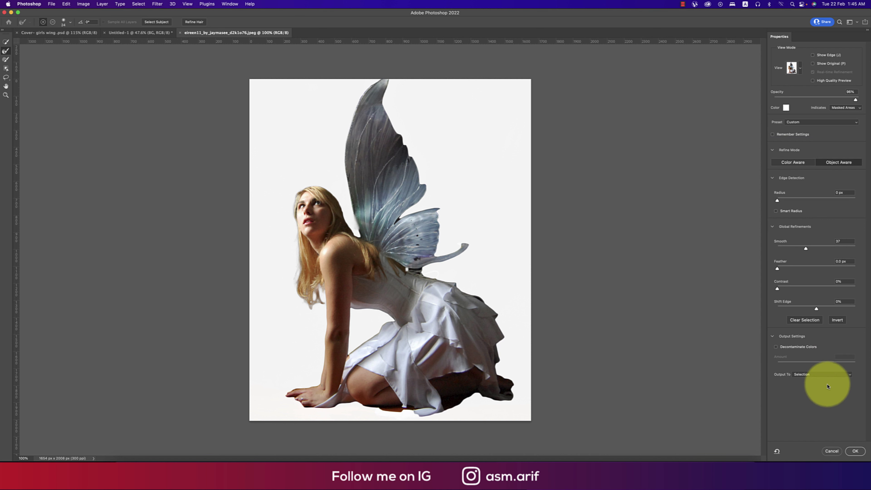
click(824, 374)
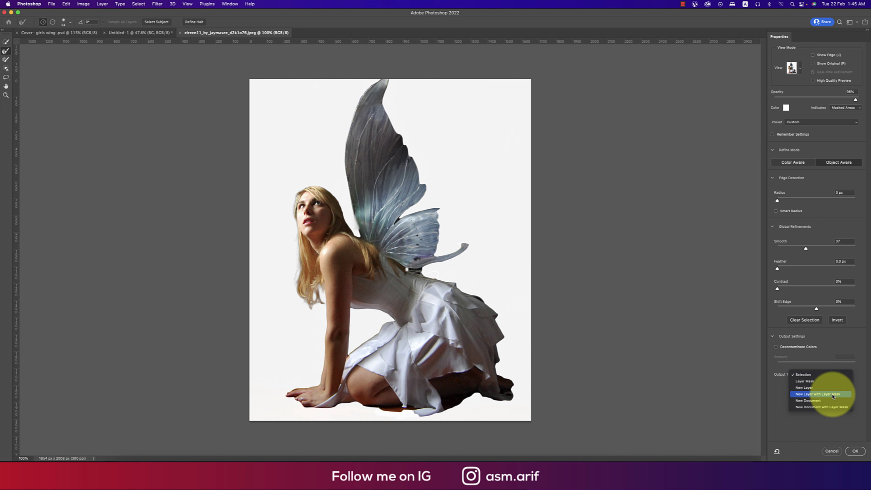
click(834, 395)
click(856, 452)
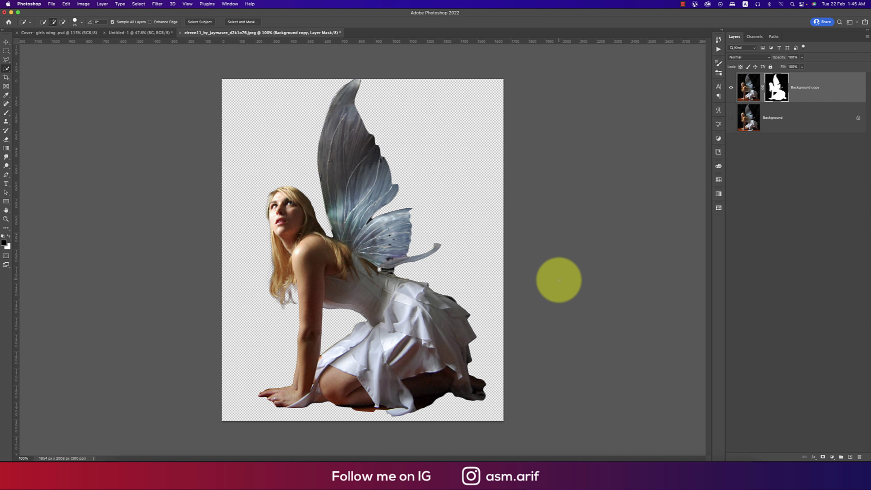
Bring the fairy cutout into Untitled-1, shrink it to about half size and flip it horizontally.
key(v)
mouse_move(364, 189)
mouse_down()
mouse_move(128, 41)
mouse_move(263, 175)
mouse_move(373, 267)
mouse_up()
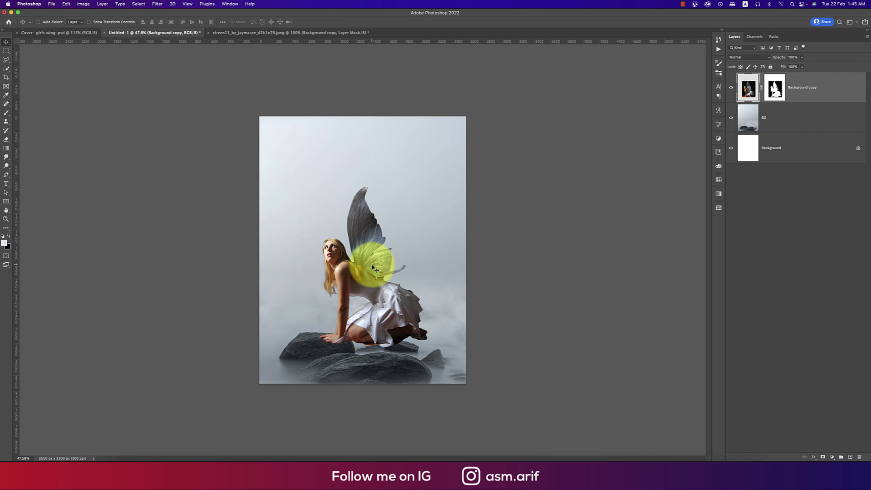
key(super+t)
drag(435, 270, 373, 268)
right_click(354, 290)
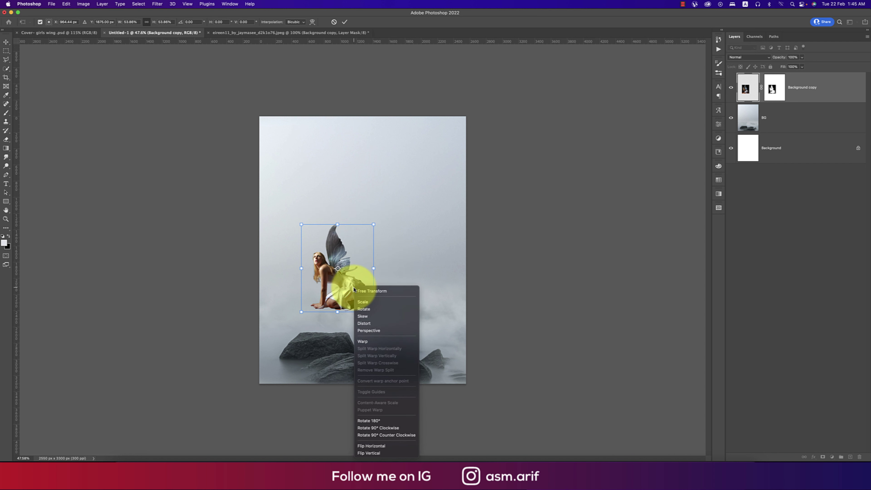
click(395, 446)
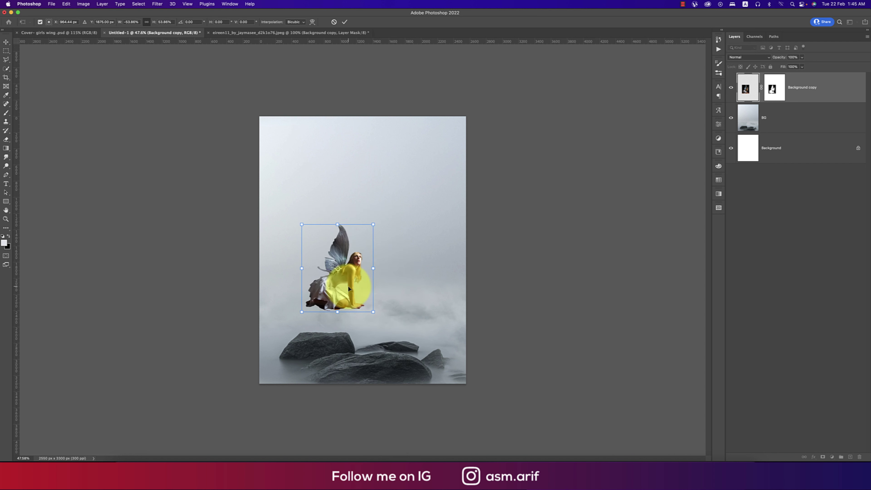
Position the fairy kneeling on the large left rock at about 46.5% and commit.
drag(335, 289, 354, 299)
drag(352, 299, 335, 319)
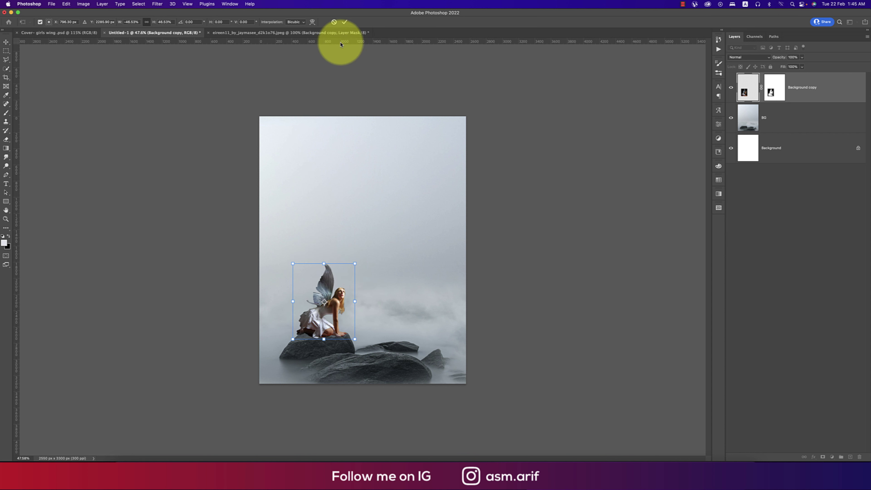
click(345, 21)
scroll(341, 313, up, 1)
scroll(340, 313, up, 10)
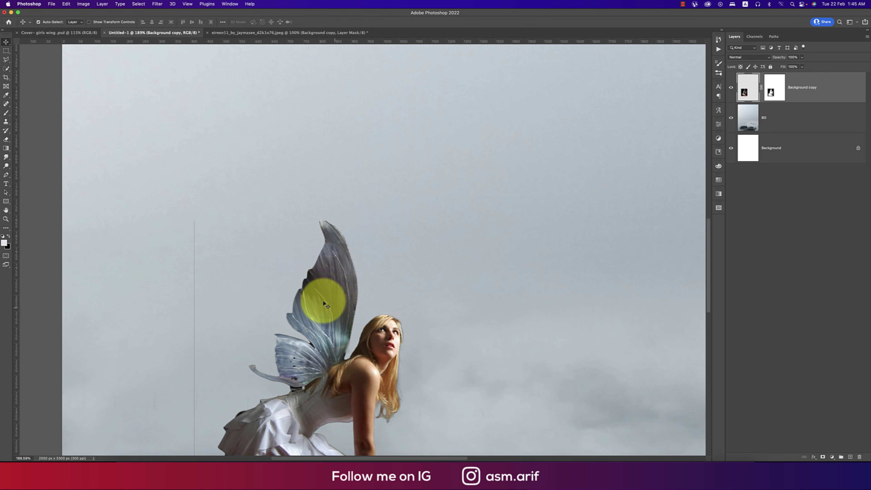
scroll(323, 320, down, 2)
drag(394, 194, 396, 192)
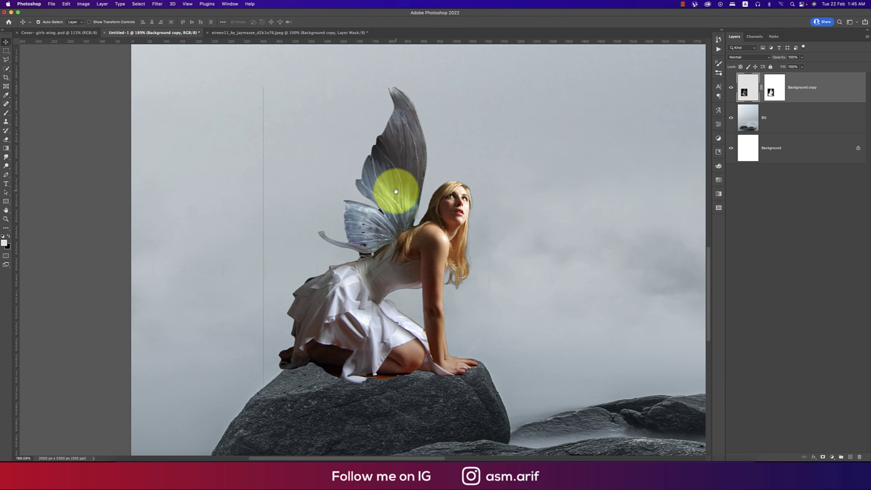
scroll(399, 205, down, 2)
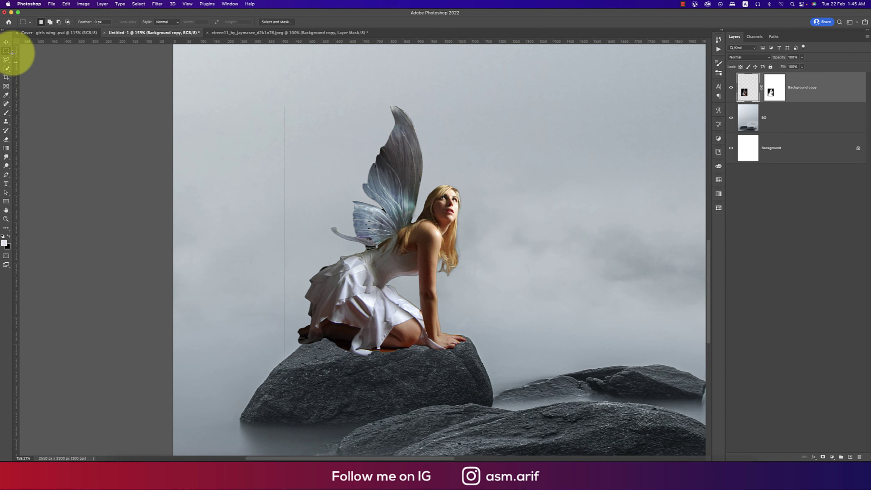
Apply the Background copy layer's mask permanently, leaving a plain fairy cutout layer.
drag(257, 81, 292, 427)
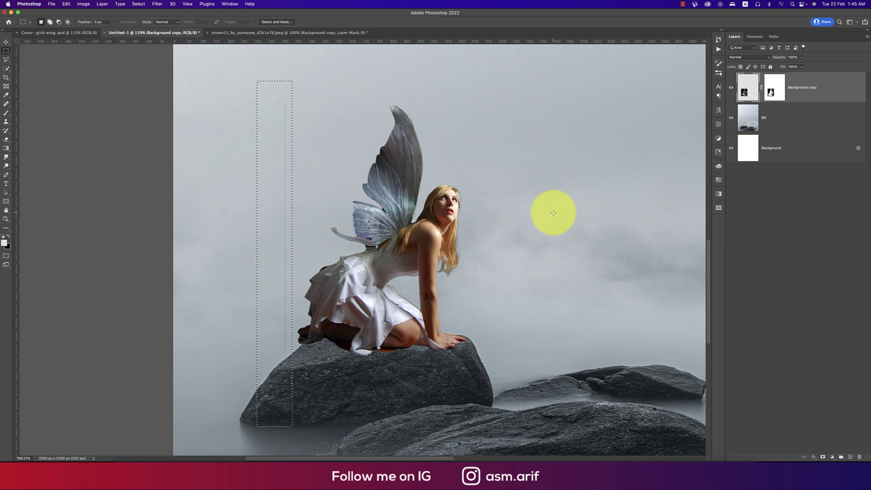
click(776, 90)
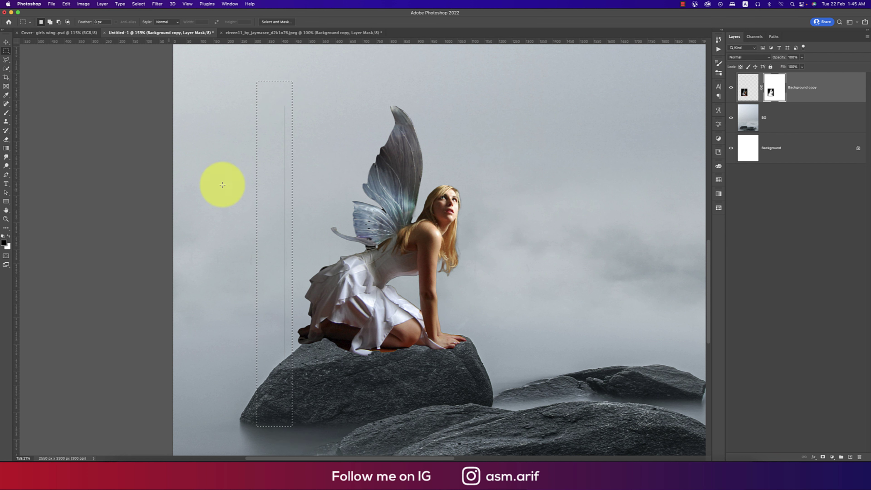
click(8, 237)
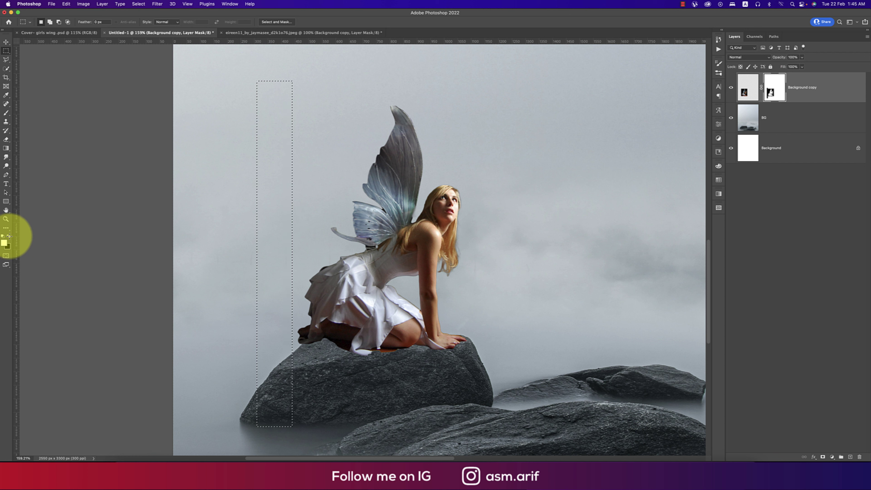
key(super+d)
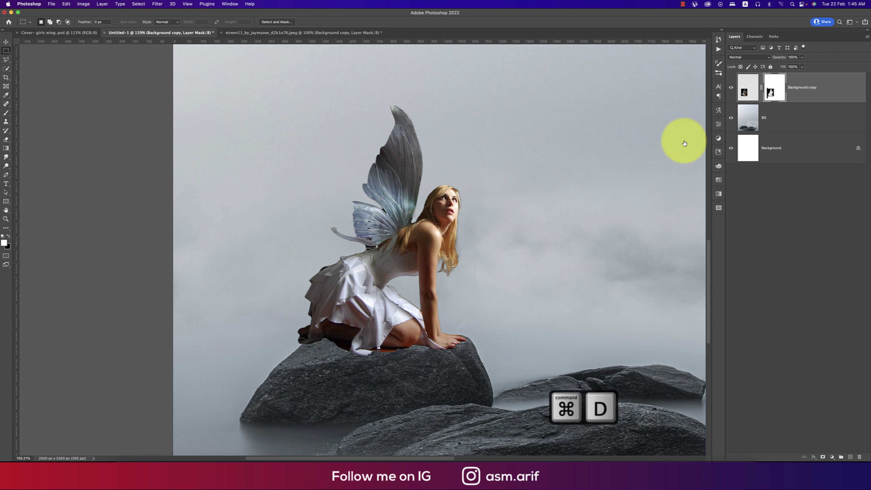
right_click(775, 88)
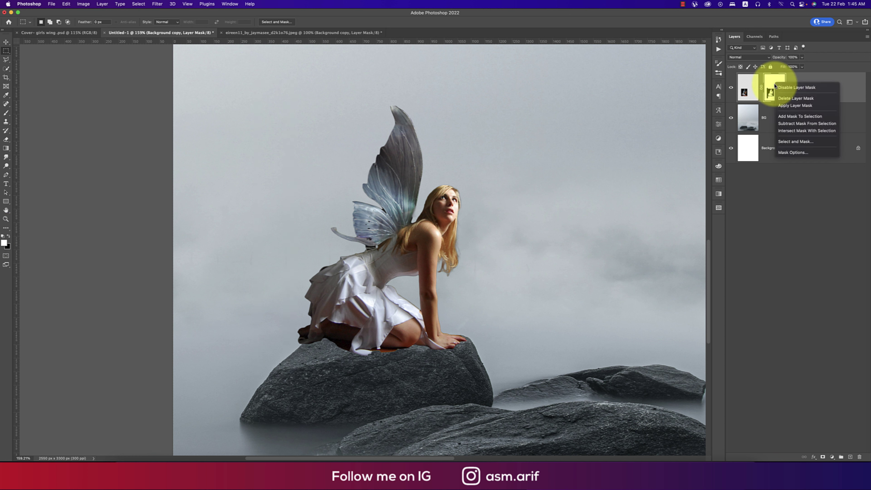
click(788, 106)
key(super+0)
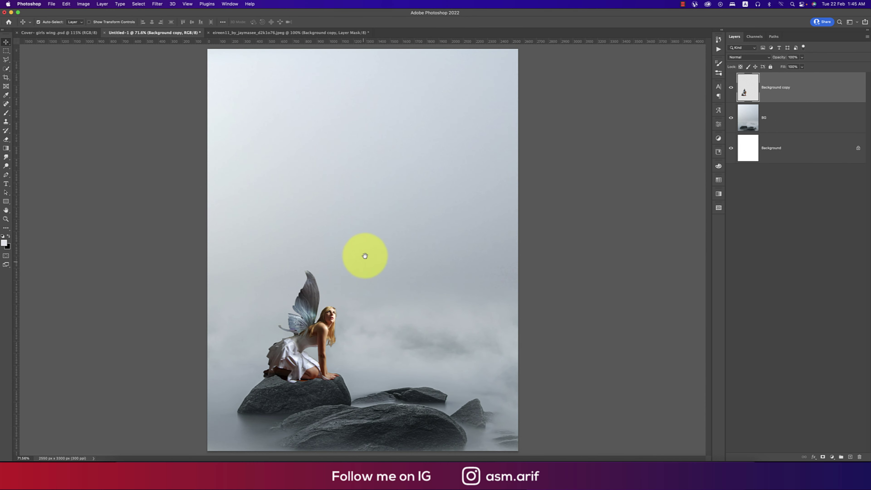
Rotate the fairy about -7.8° counterclockwise and nudge her slightly down-left onto the rock.
scroll(339, 325, down, 3)
key(super+t)
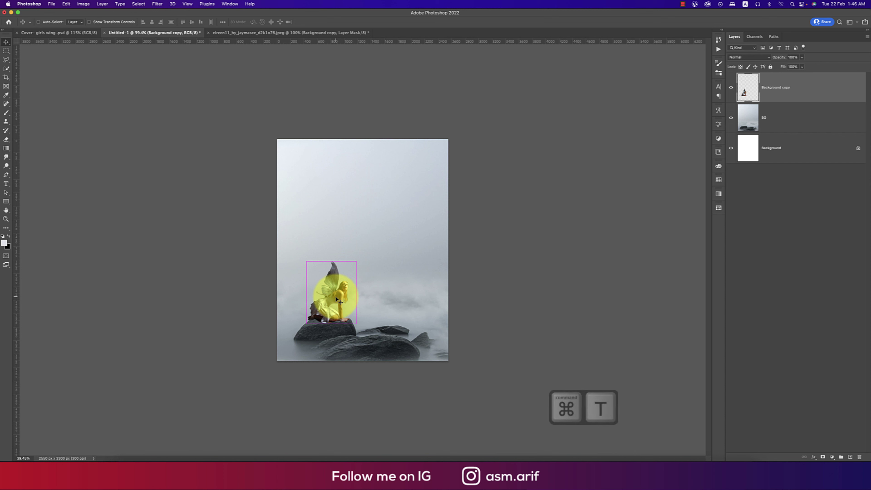
scroll(340, 305, up, 2)
scroll(342, 307, up, 3)
mouse_move(363, 317)
mouse_down()
mouse_move(364, 306)
mouse_move(362, 314)
mouse_up()
drag(311, 360, 301, 362)
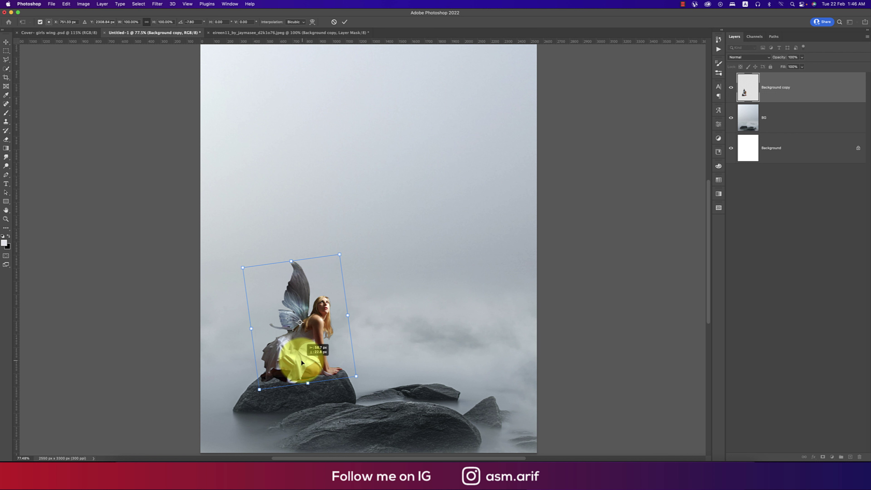
click(345, 22)
scroll(393, 236, down, 3)
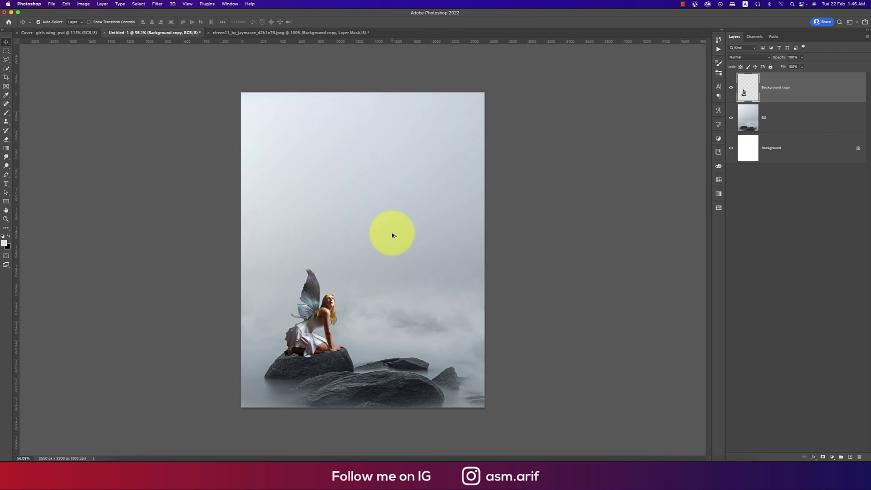
scroll(317, 350, up, 6)
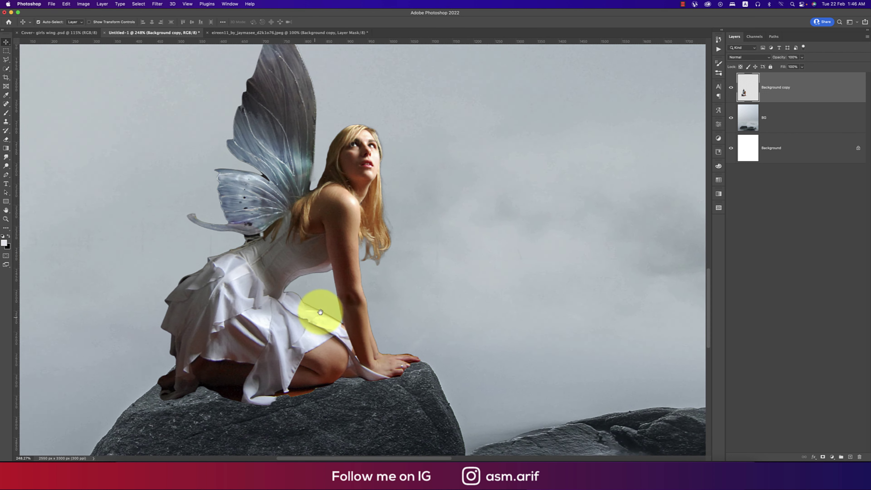
scroll(408, 282, up, 2)
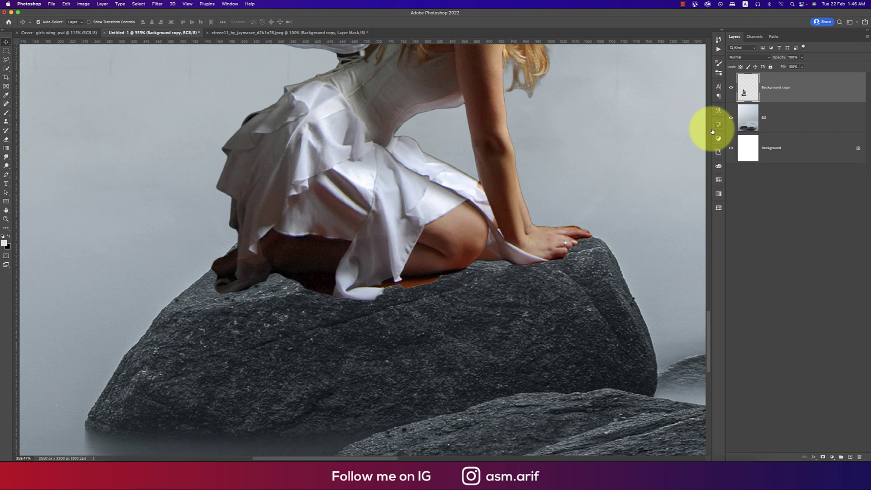
scroll(405, 308, up, 1)
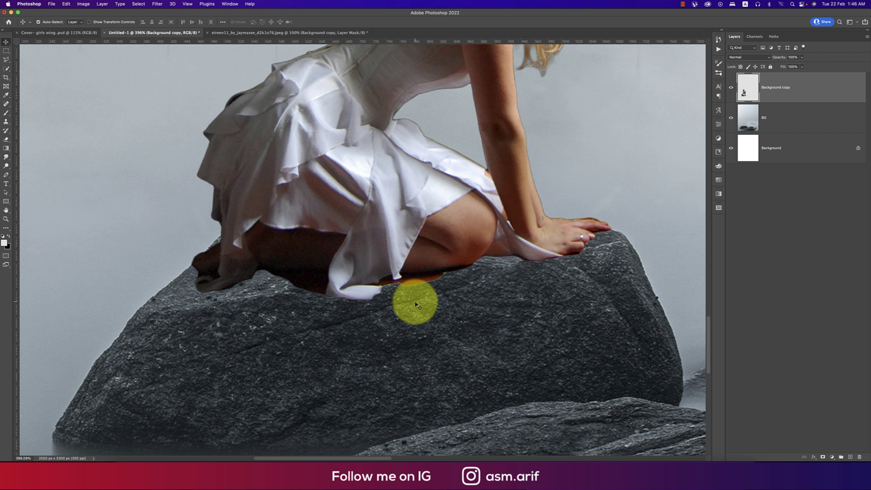
Trace the orange fringe along the knee and dress hem with the Pen tool, select it and remove it.
key(p)
scroll(432, 275, up, 1)
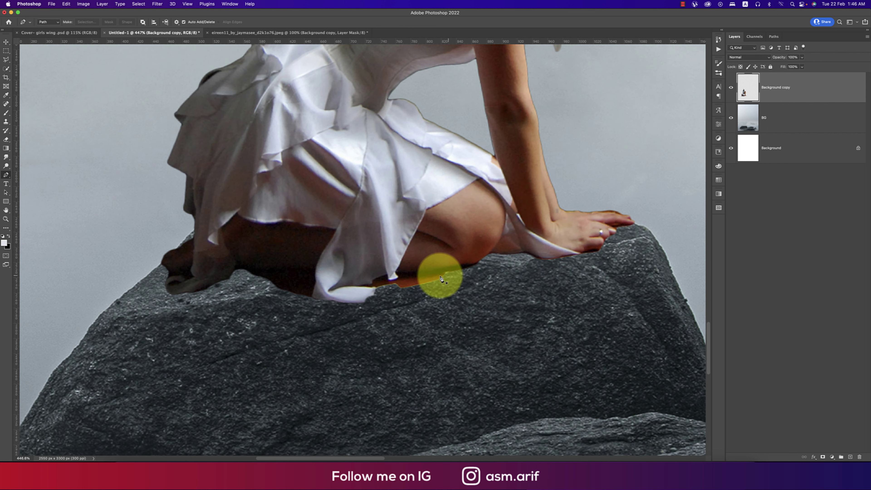
click(477, 265)
click(416, 276)
click(372, 283)
click(353, 285)
click(398, 290)
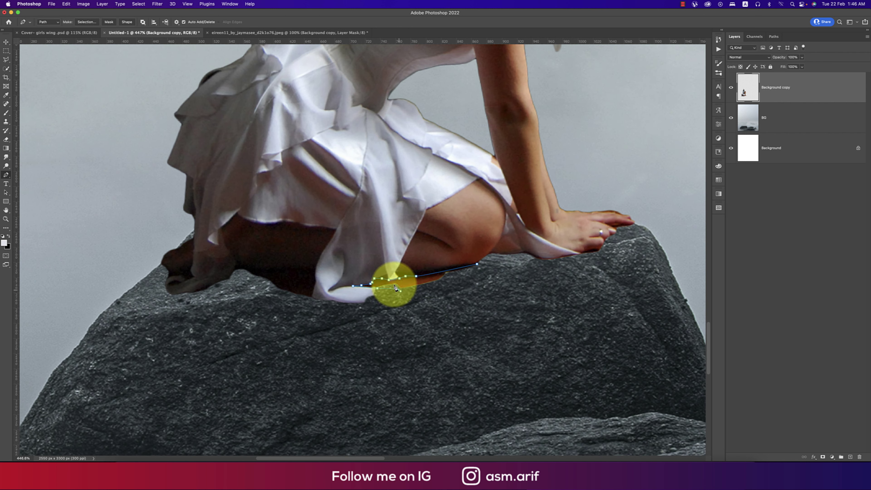
click(423, 297)
click(476, 265)
right_click(461, 278)
click(482, 309)
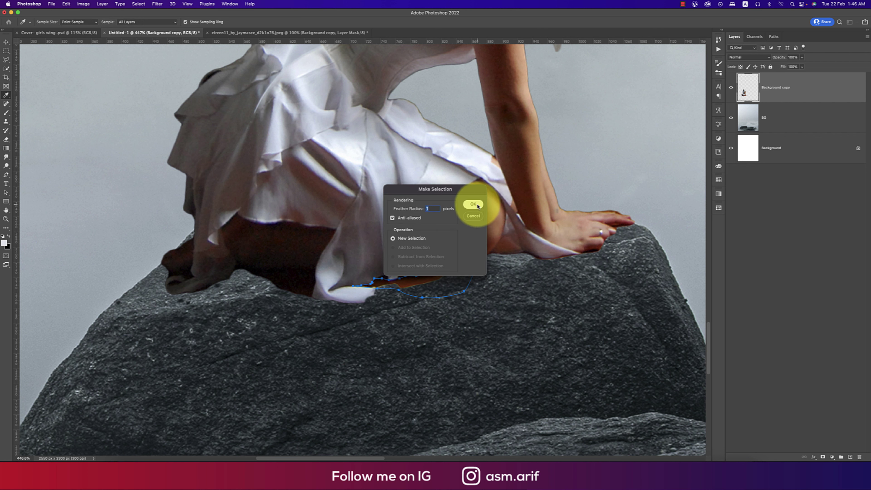
click(476, 202)
key(super+d)
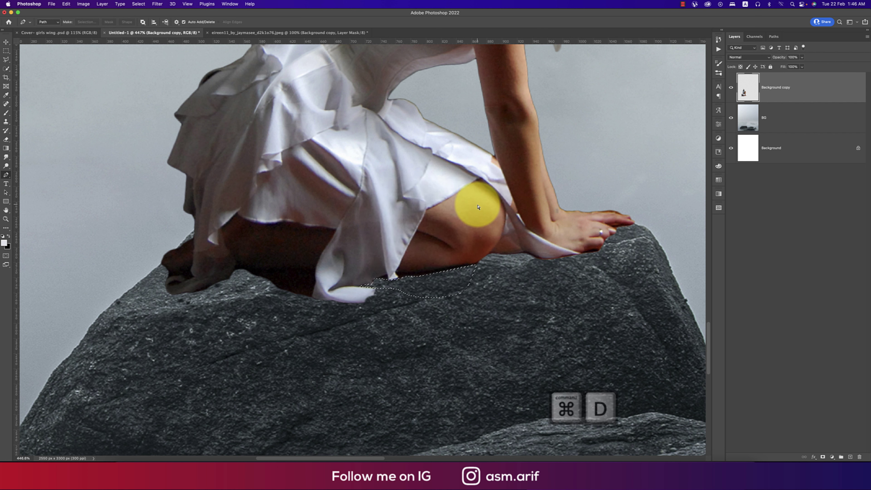
Trace and trim the fringe along the fairy's foot, then fit the canvas in view.
scroll(287, 255, left, 5)
right_click(498, 323)
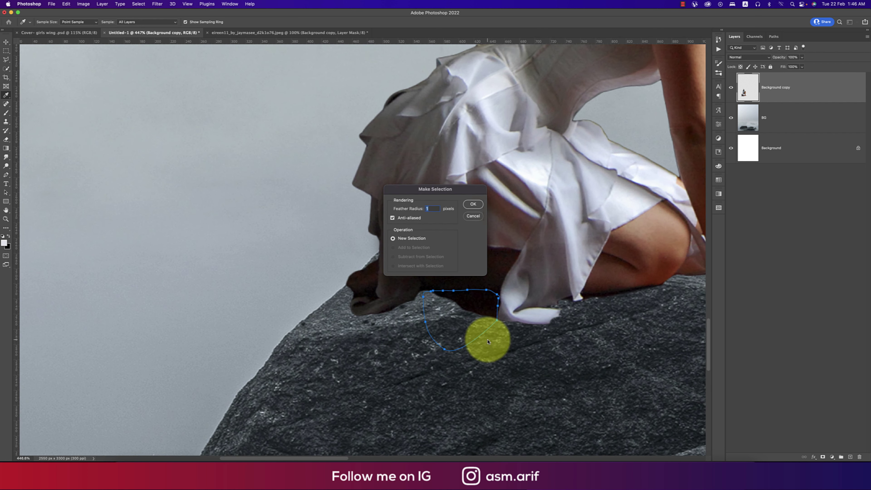
scroll(355, 301, up, 5)
scroll(343, 344, right, 5)
click(324, 327)
click(361, 339)
click(396, 337)
click(447, 331)
click(485, 325)
key(super+d)
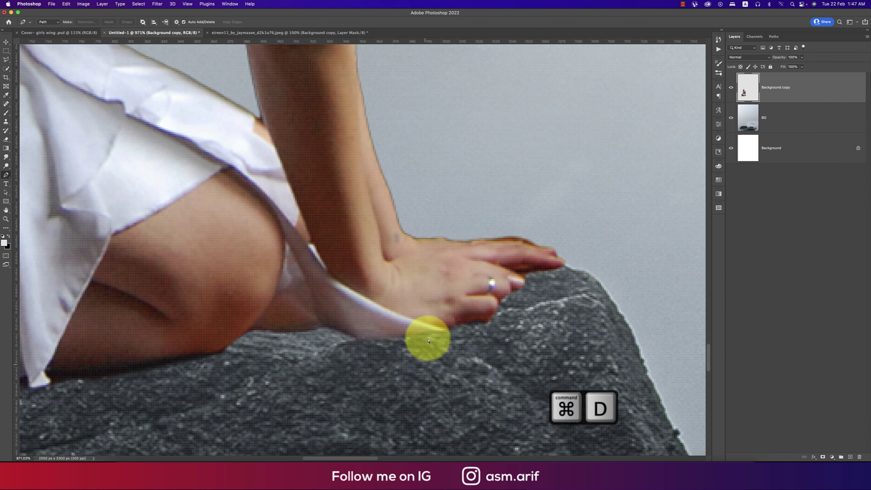
key(super+0)
click(793, 119)
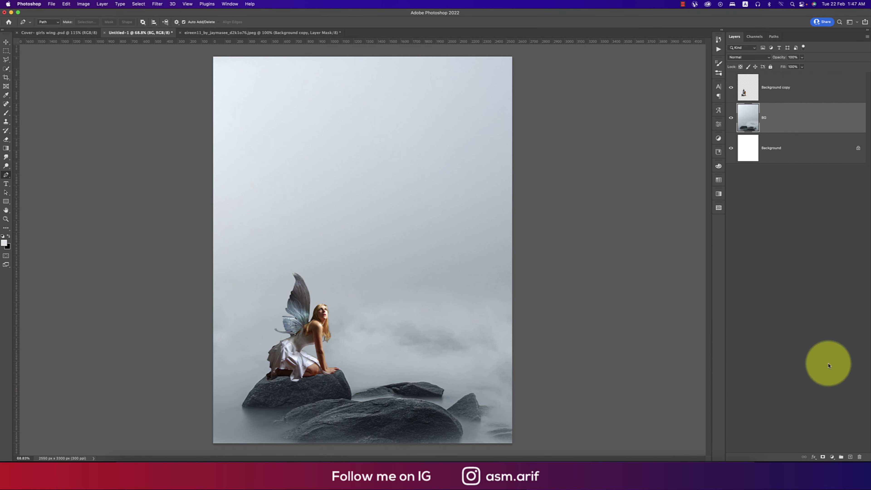
Rename the Background copy layer to 'girl' and toggle its visibility to compare.
double_click(780, 86)
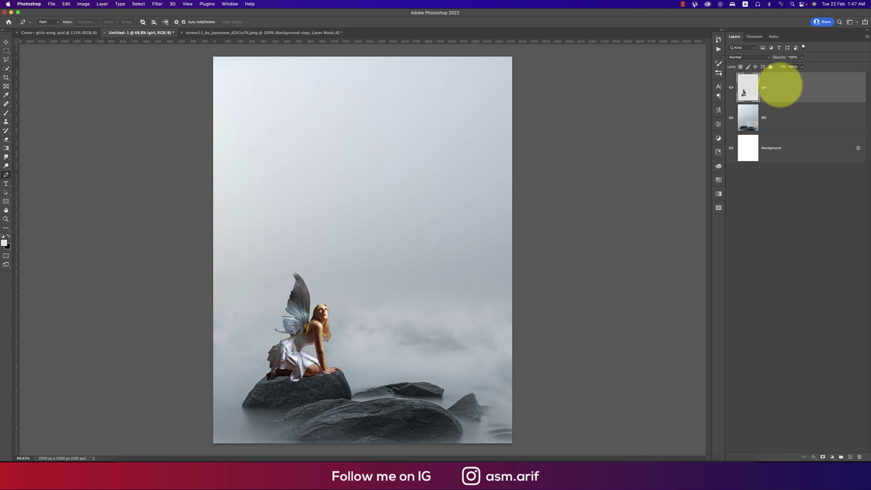
click(731, 87)
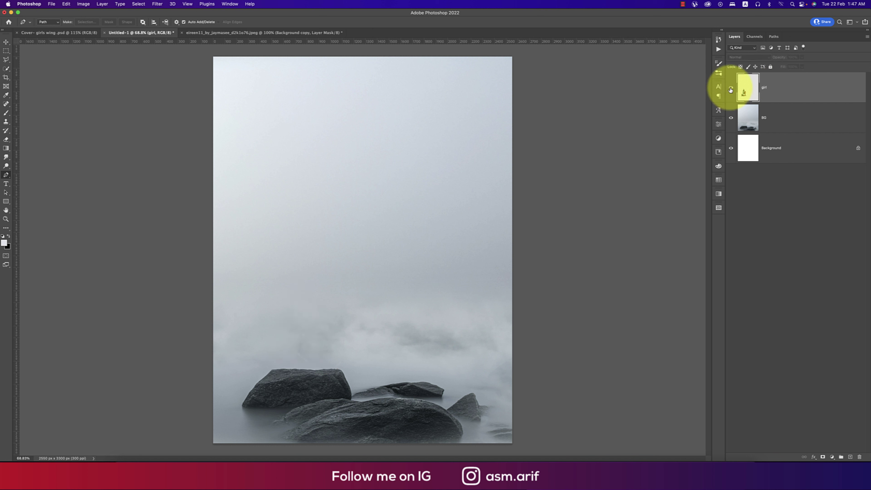
click(731, 87)
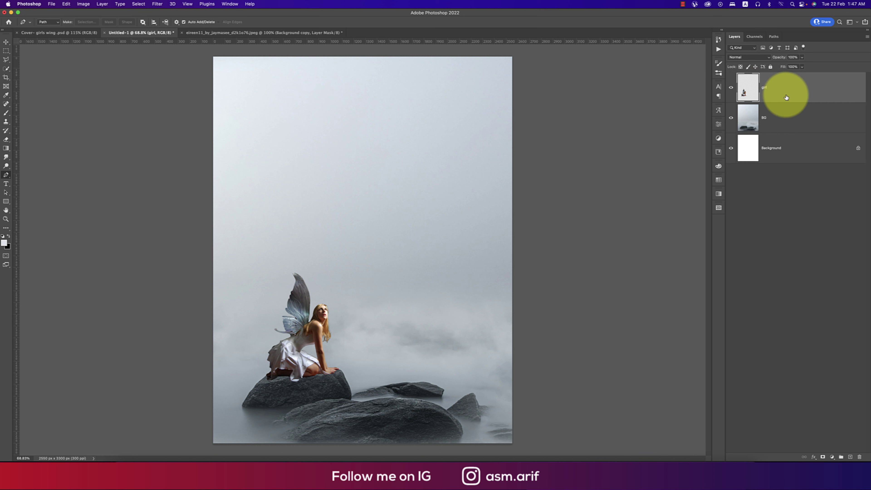
drag(273, 321, 394, 315)
Outline the wing edge with the Pen tool, clear the patch inside the selection, and deselect.
click(365, 288)
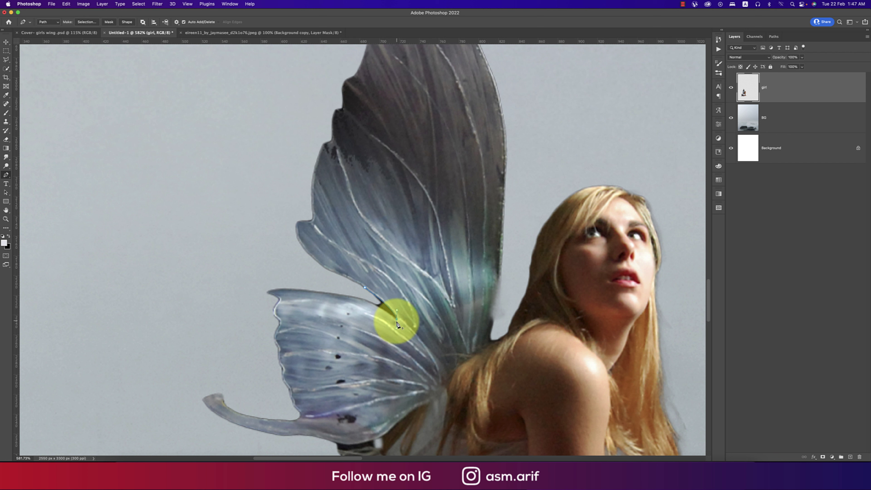
drag(357, 296, 342, 293)
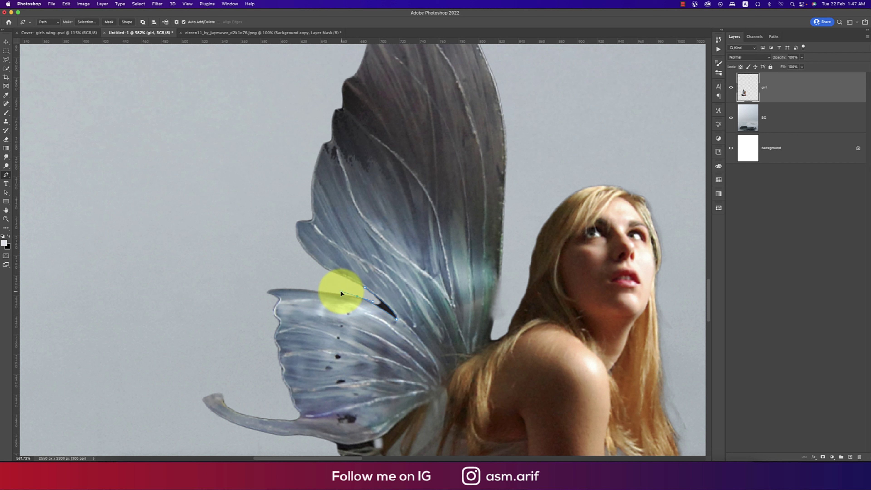
right_click(370, 296)
click(391, 326)
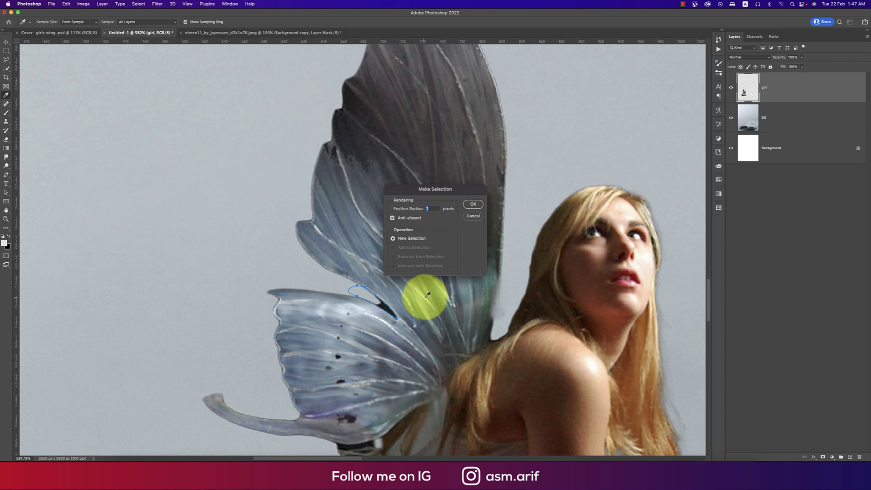
click(472, 202)
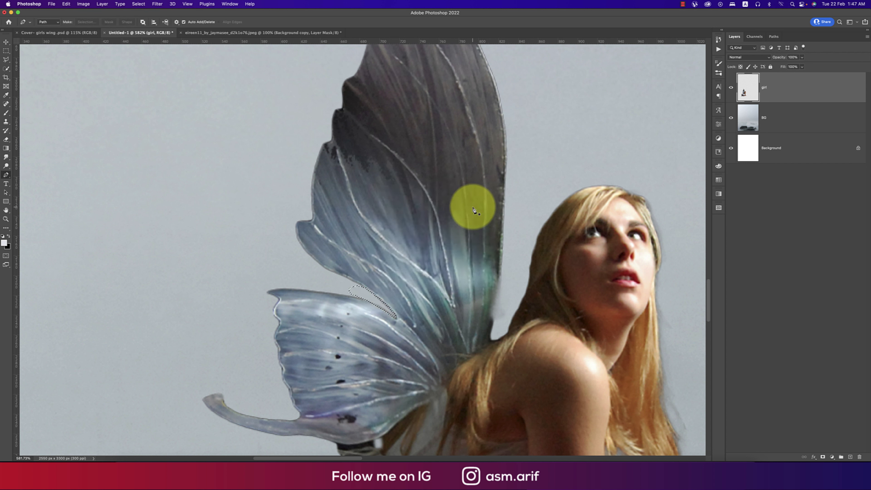
key(super+d)
scroll(510, 262, down, 5)
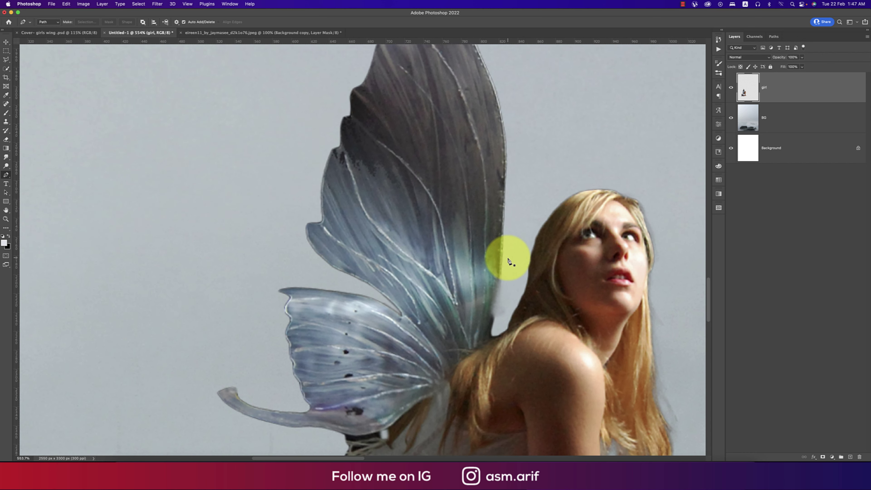
scroll(510, 262, up, 1)
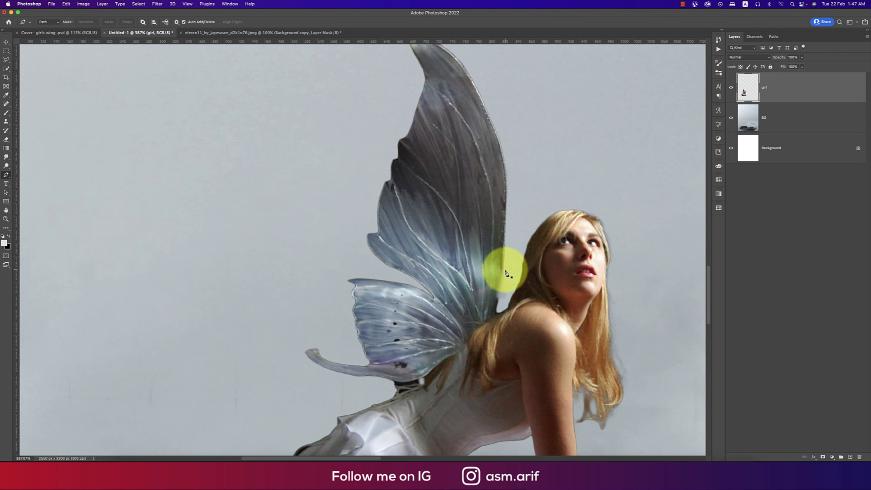
Outline and clear the leftover patch where the wing meets the hair, then deselect.
click(504, 266)
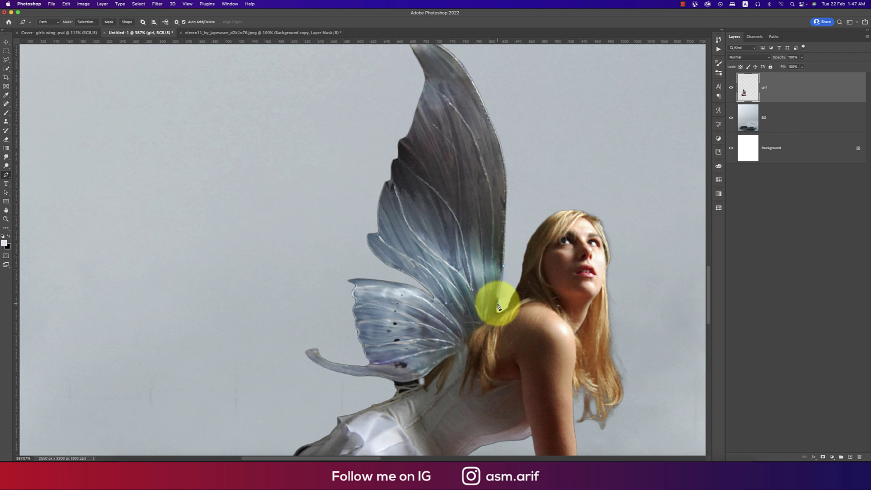
click(504, 265)
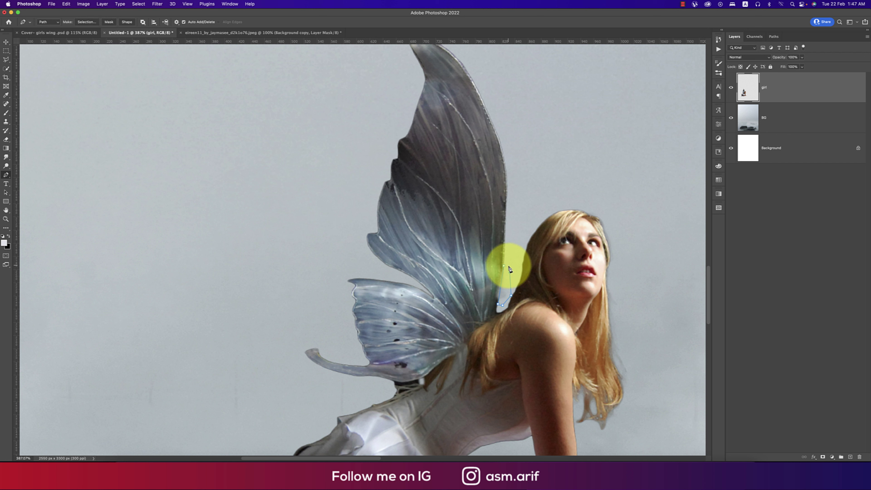
right_click(507, 287)
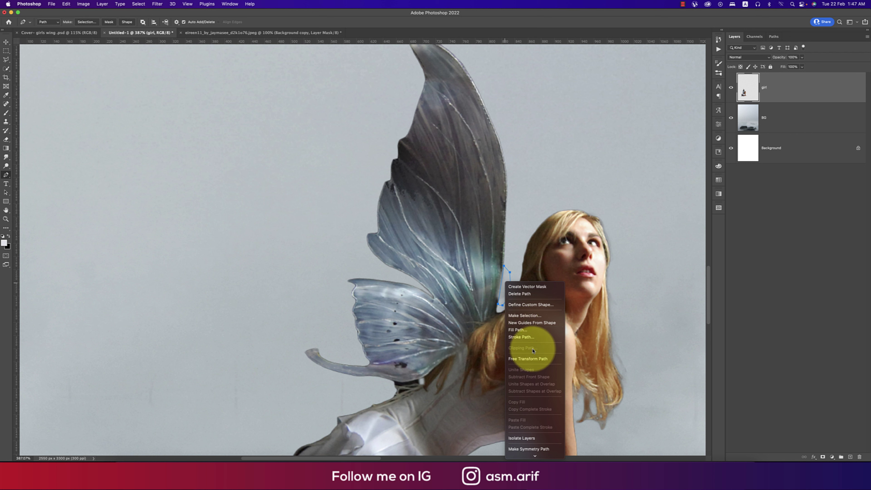
click(534, 316)
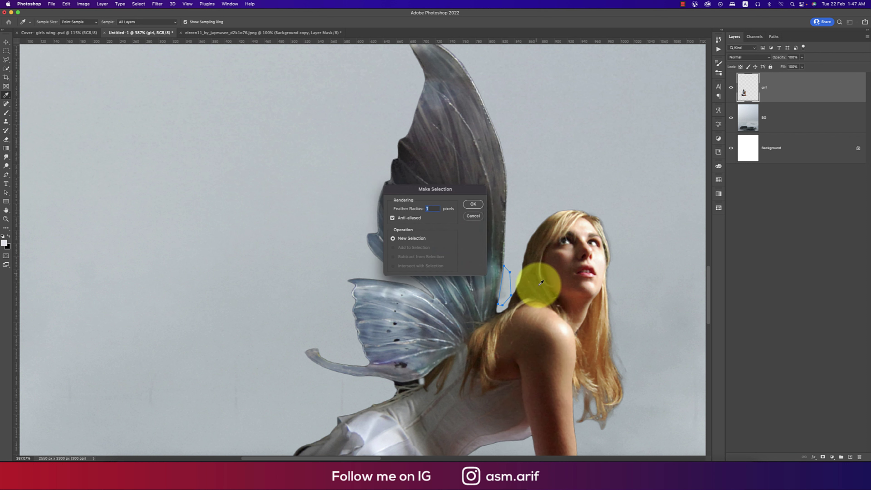
click(478, 206)
key(super+d)
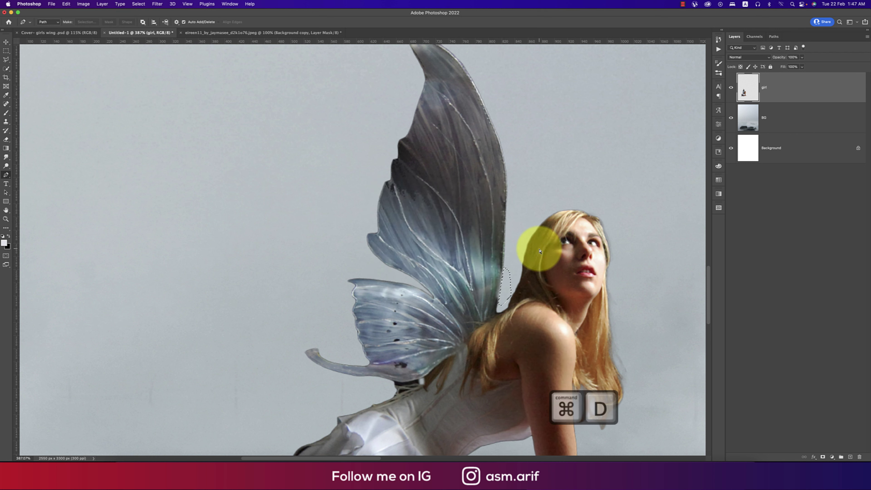
scroll(510, 292, down, 5)
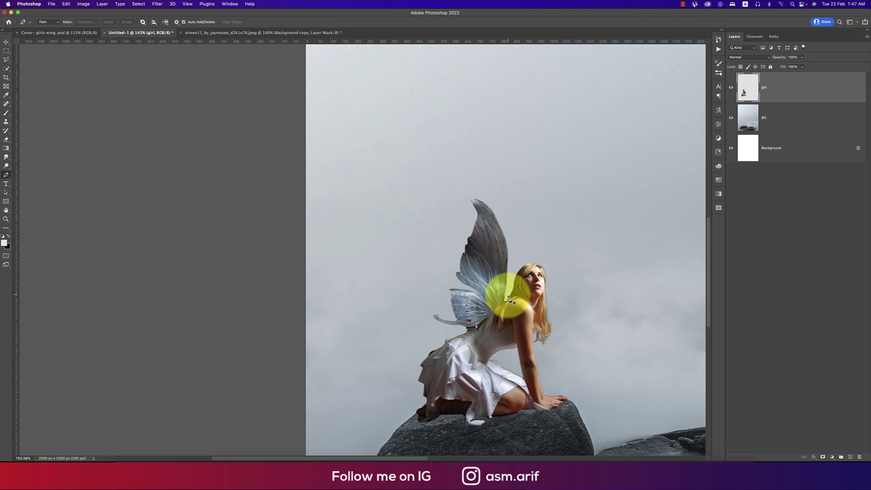
scroll(509, 298, up, 5)
Add a new empty layer for the shadow and choose a soft round brush.
key(super+d)
scroll(532, 327, down, 8)
super+click(850, 457)
scroll(343, 419, up, 2)
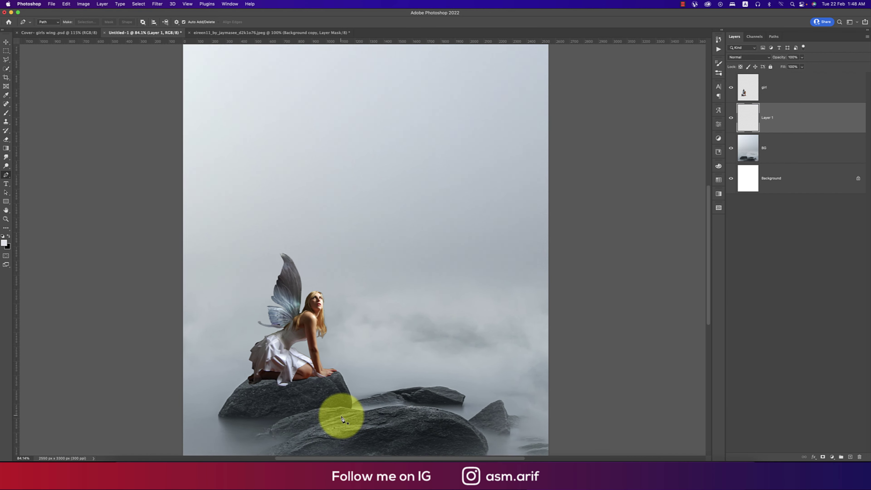
scroll(343, 419, up, 1)
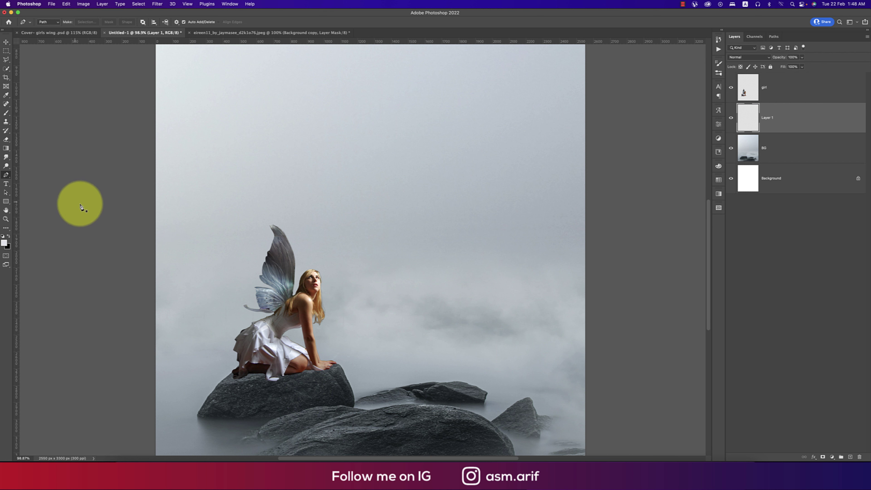
key(b)
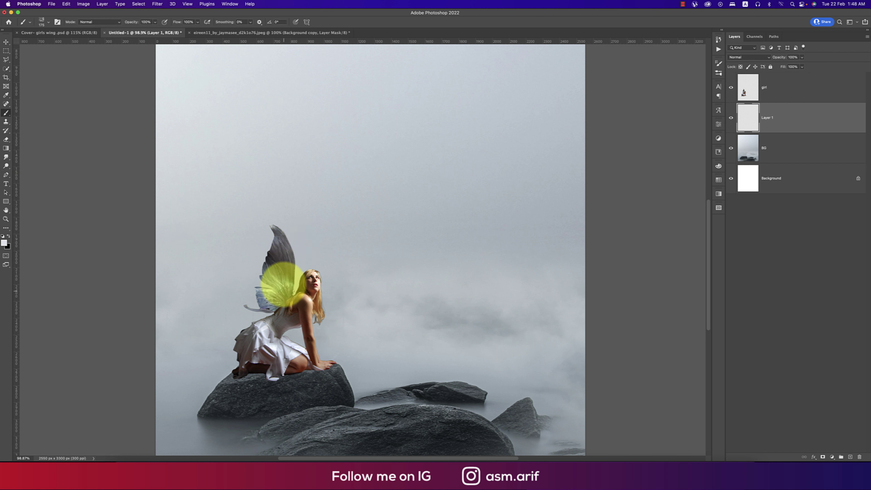
right_click(350, 284)
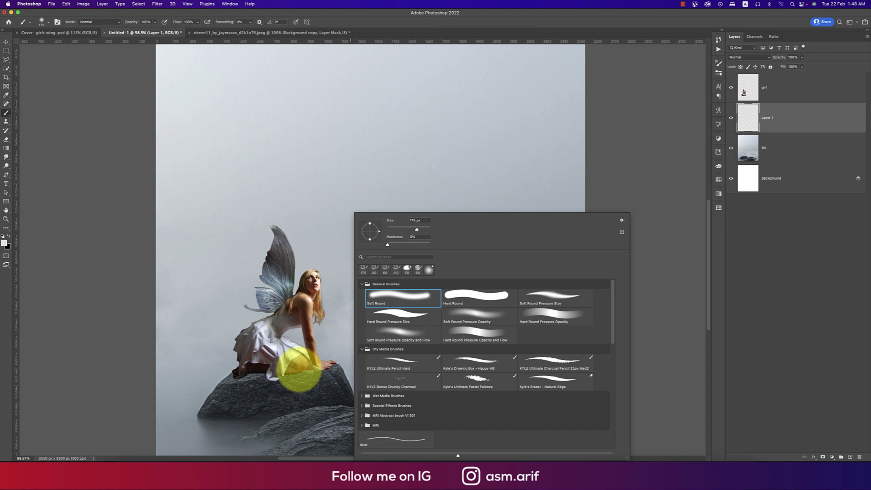
click(297, 367)
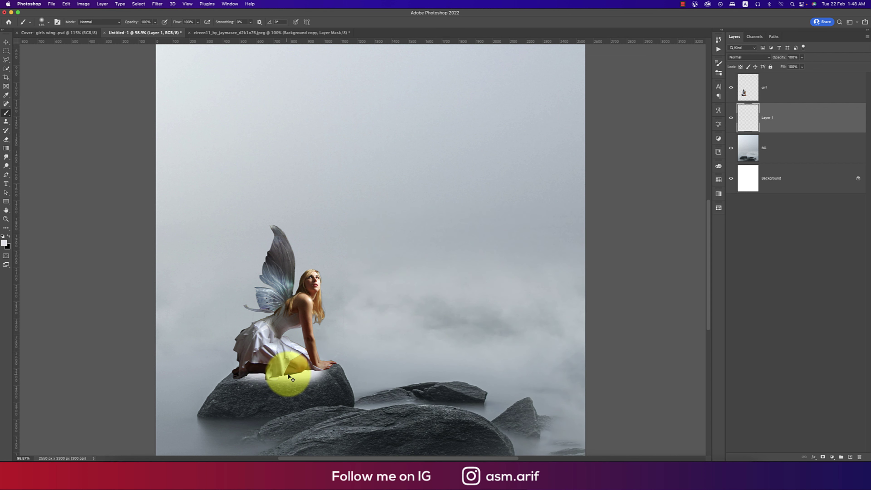
Paint a black shadow stroke along the rock under the fairy and squash it flatter.
key(cmd+z)
click(8, 236)
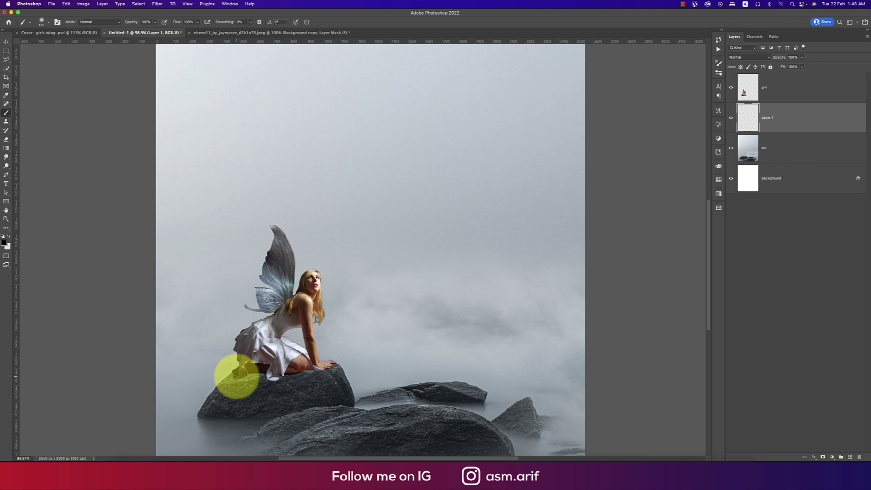
drag(239, 378, 319, 372)
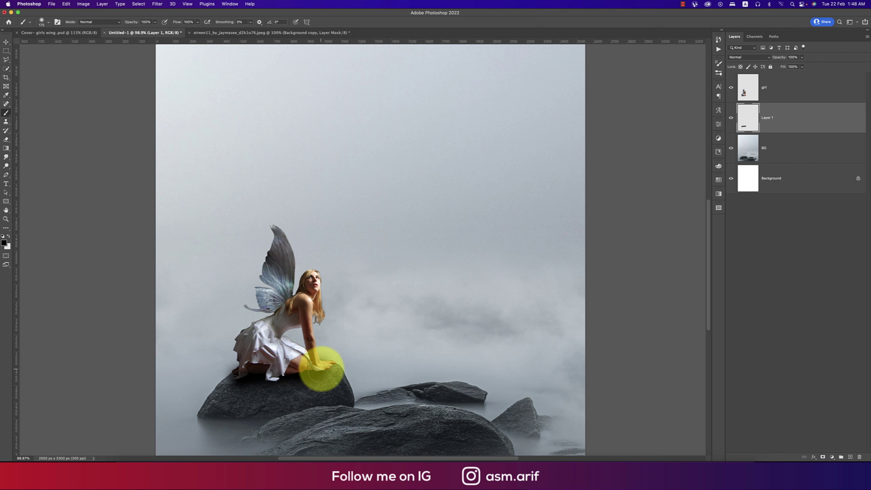
key(super+t)
mouse_move(280, 347)
mouse_down()
mouse_move(280, 376)
mouse_move(316, 382)
mouse_up()
Tilt the shadow to follow the rock's slope, stretch it wider and upward, and apply.
scroll(317, 382, up, 4)
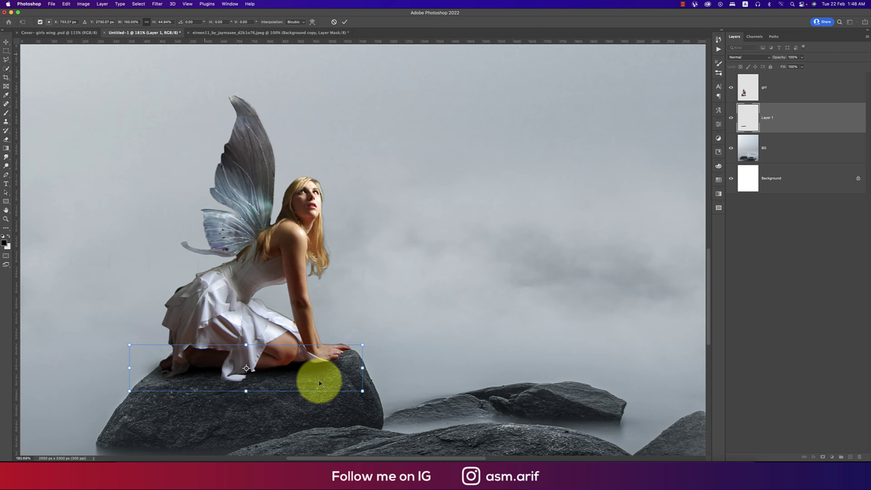
drag(368, 370, 368, 364)
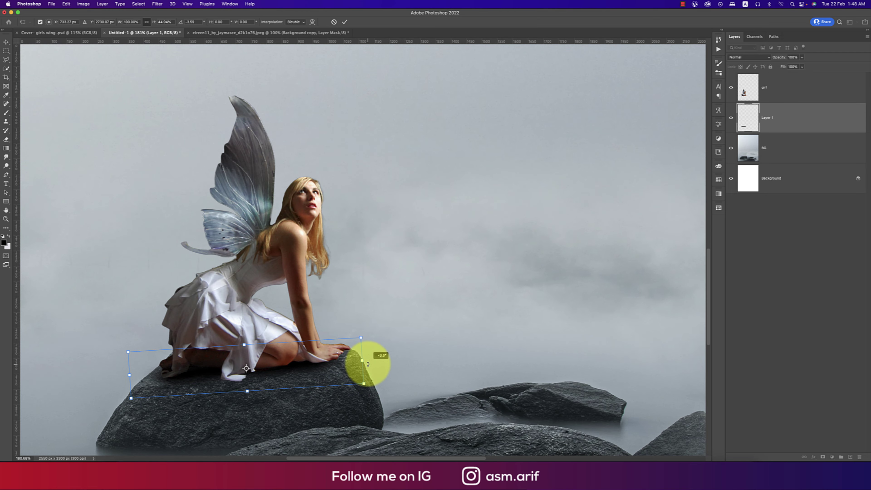
drag(248, 391, 249, 401)
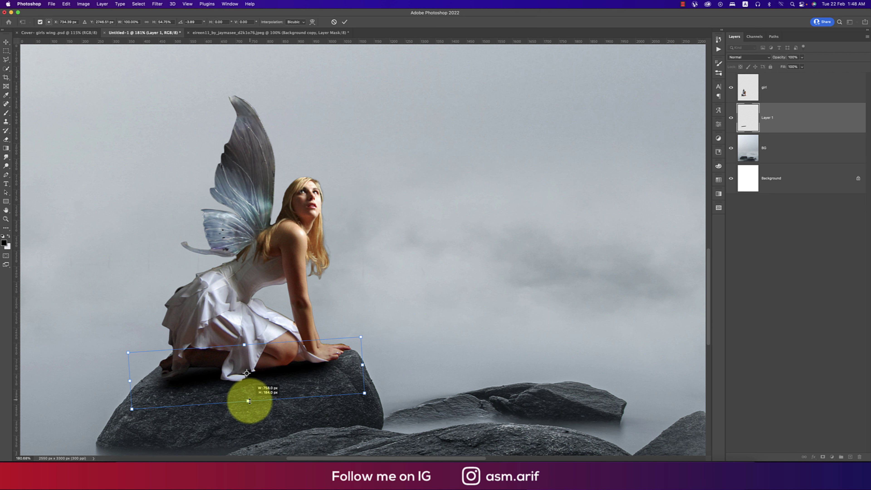
drag(244, 346, 246, 338)
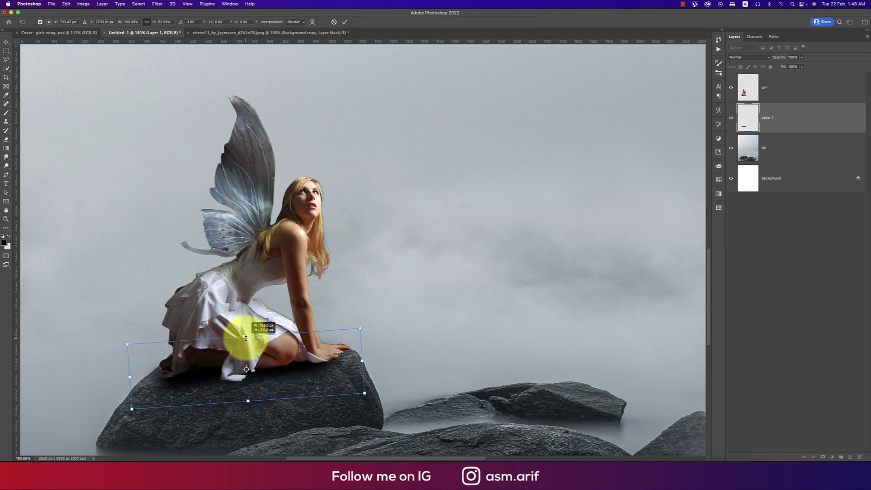
key(Return)
Blend the shadow layer with Multiply at 93% opacity, then select the BG layer.
scroll(321, 399, down, 5)
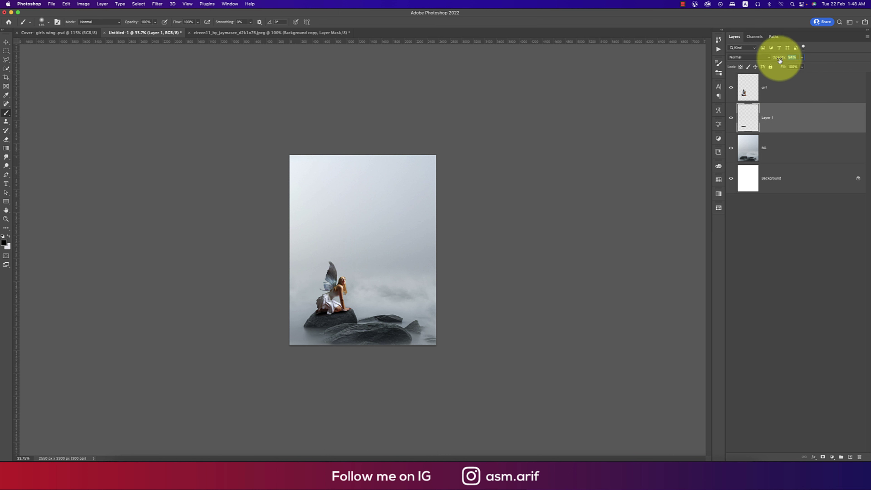
click(767, 59)
click(750, 73)
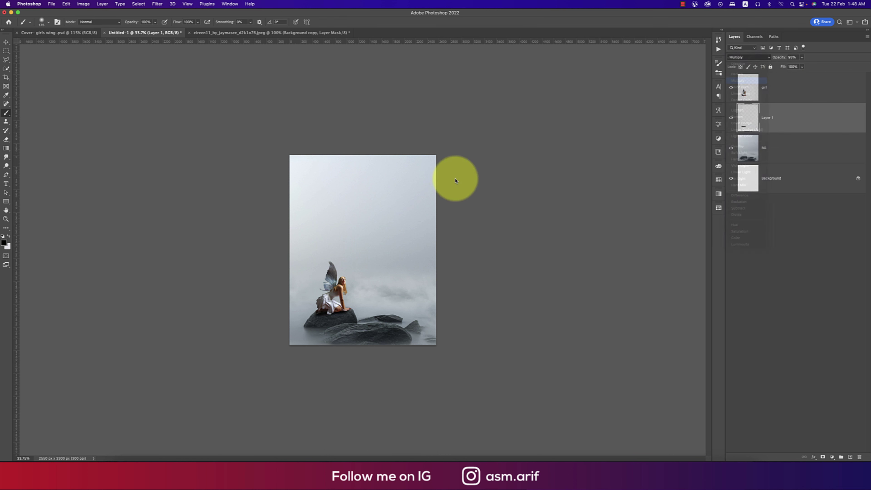
click(6, 41)
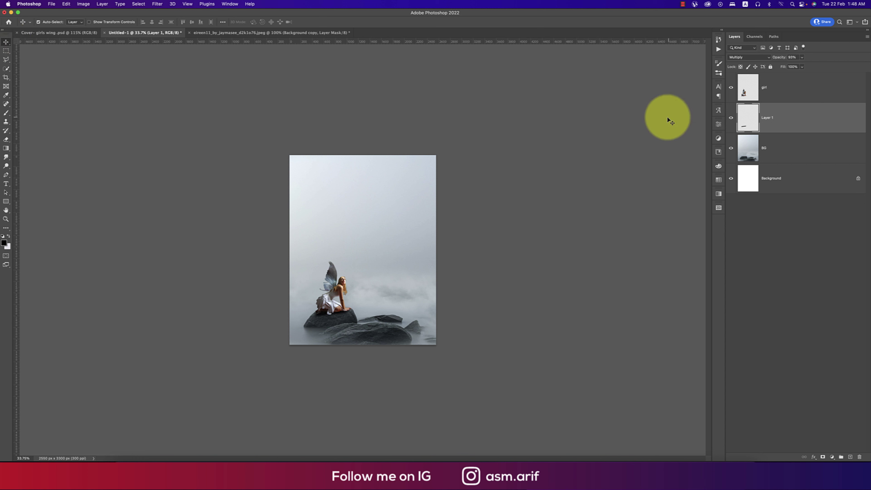
click(767, 90)
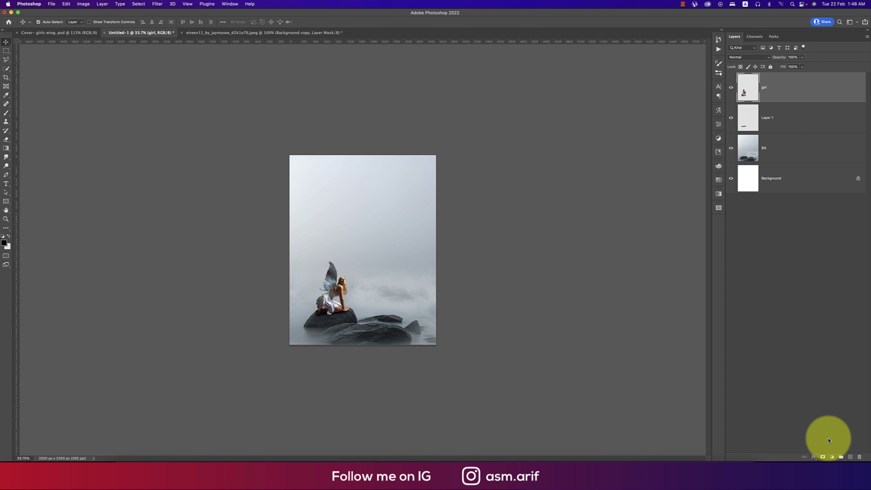
click(778, 147)
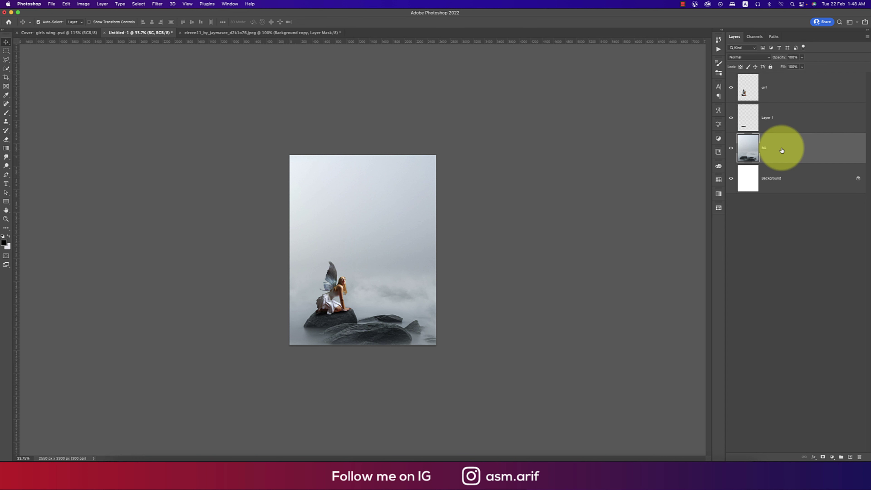
click(158, 7)
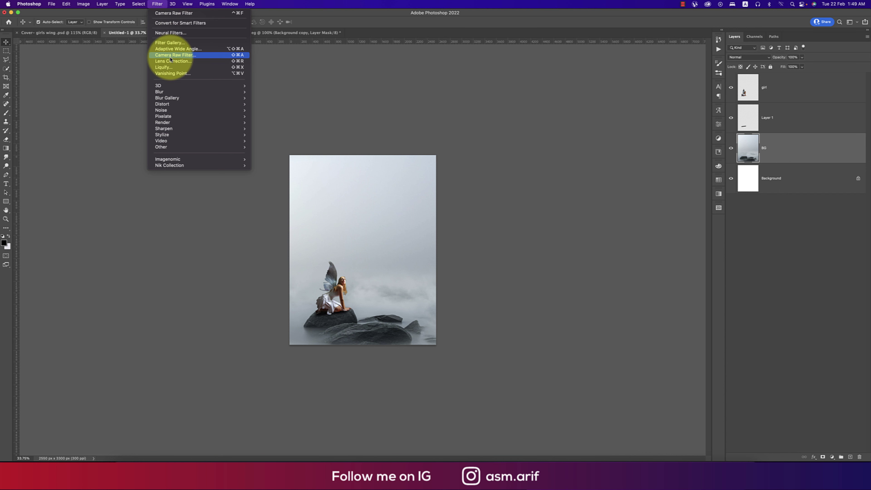
Apply Camera Raw to BG: Exposure -1.30, Contrast +26, Whites +32, Blacks +23, Texture -16.
click(336, 118)
click(709, 113)
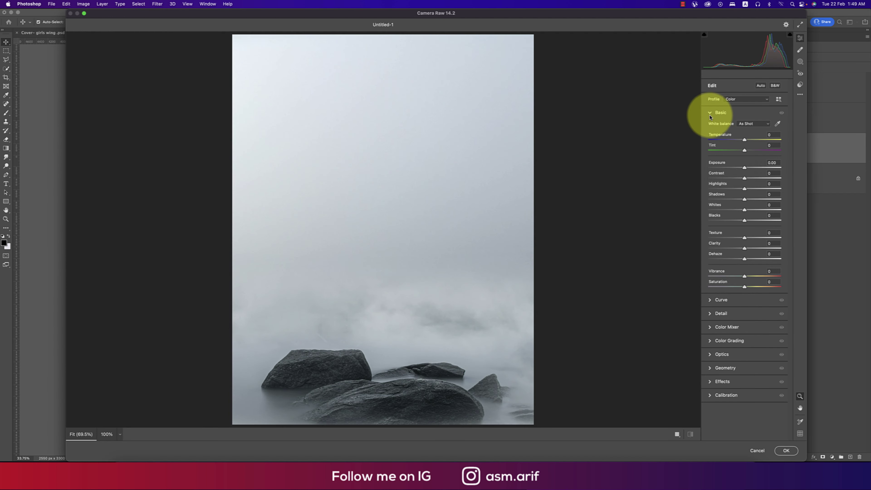
drag(744, 165, 735, 168)
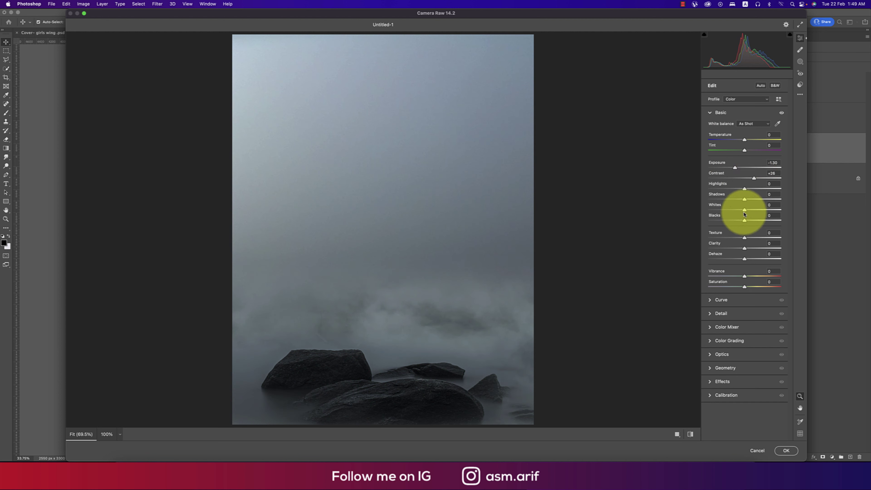
drag(745, 210, 756, 211)
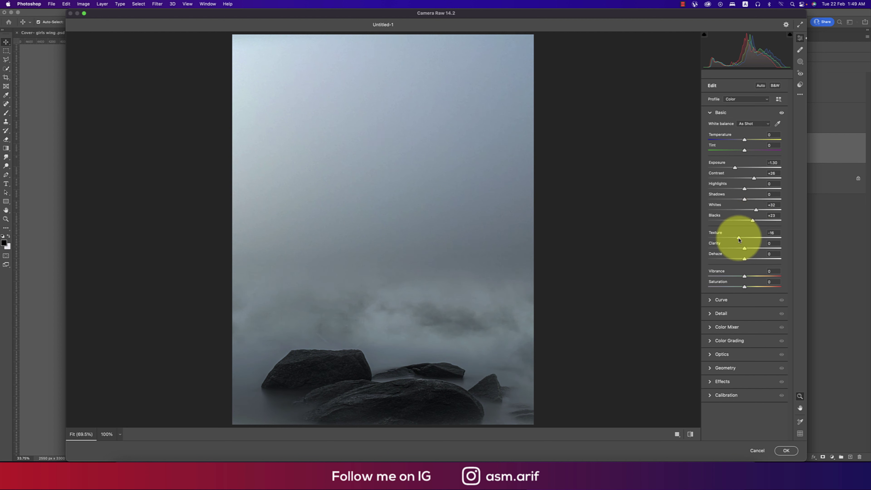
click(786, 450)
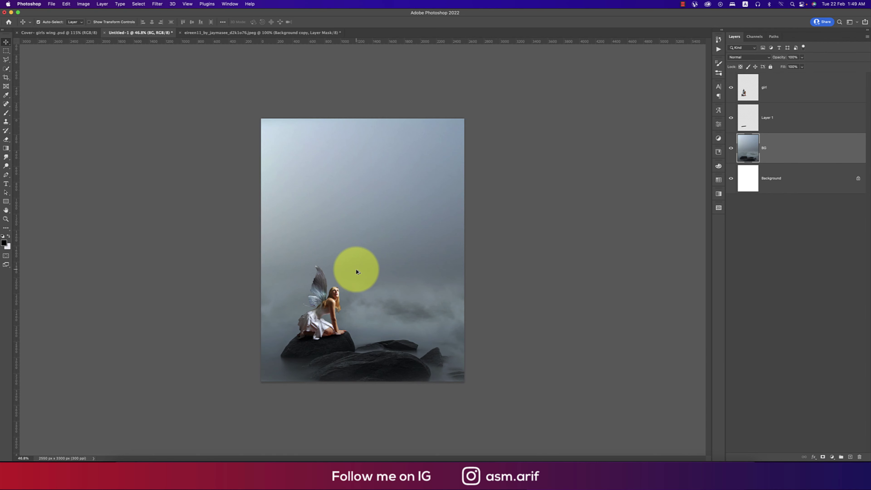
scroll(357, 272, up, 3)
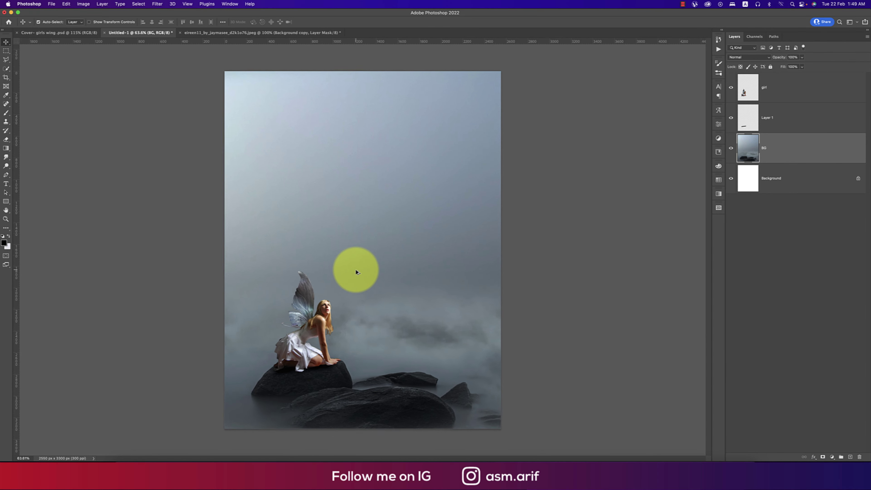
scroll(357, 272, down, 4)
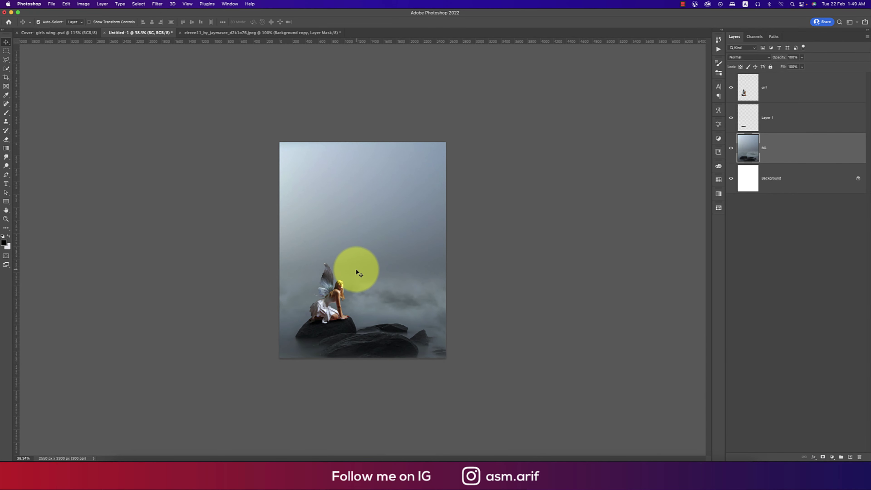
scroll(206, 158, up, 1)
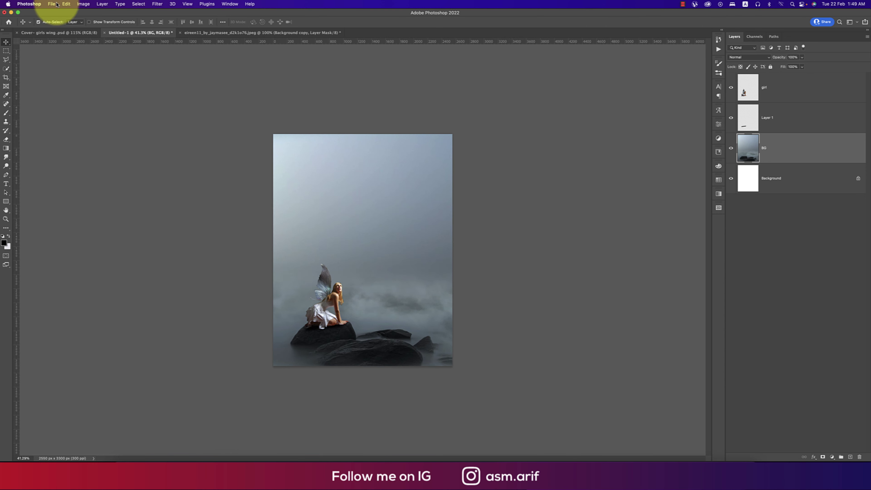
click(338, 293)
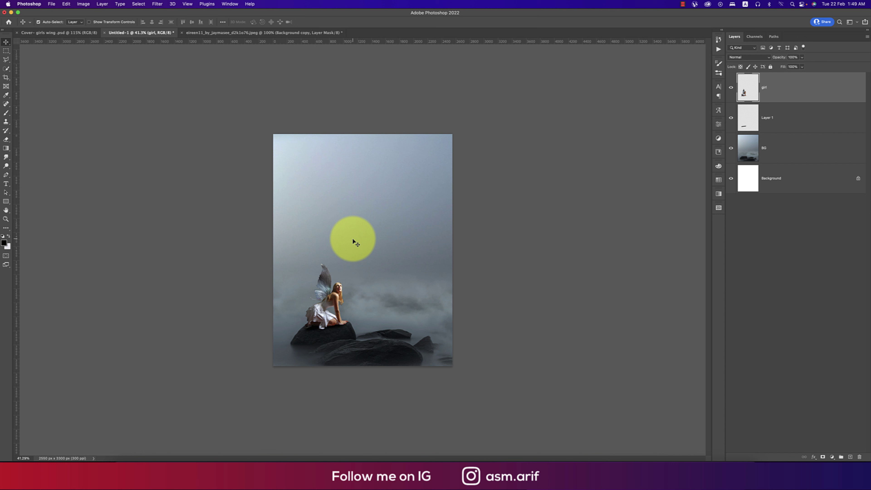
Run the Neural Filters Harmonization on the fairy using BG as reference, output to a new layer.
click(159, 4)
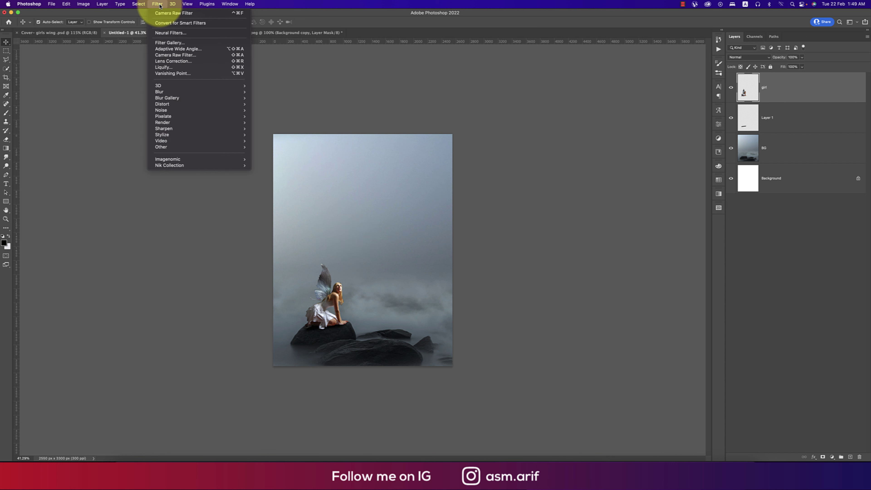
click(164, 34)
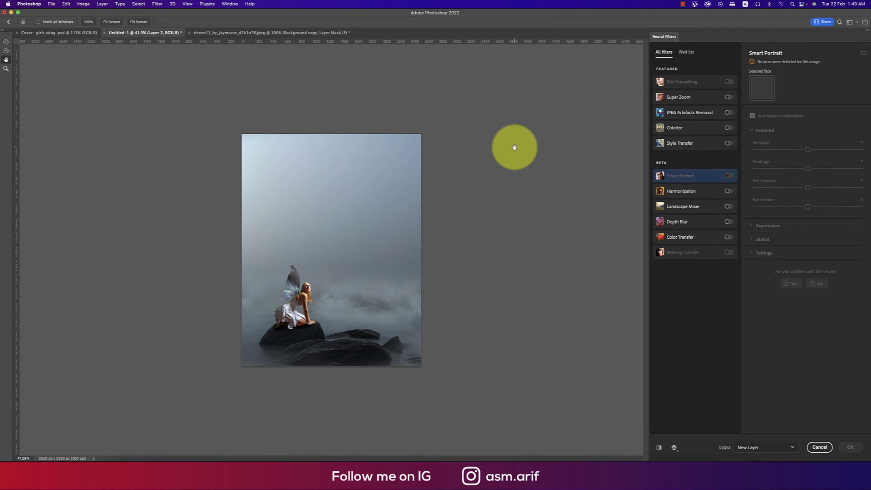
click(728, 191)
click(783, 115)
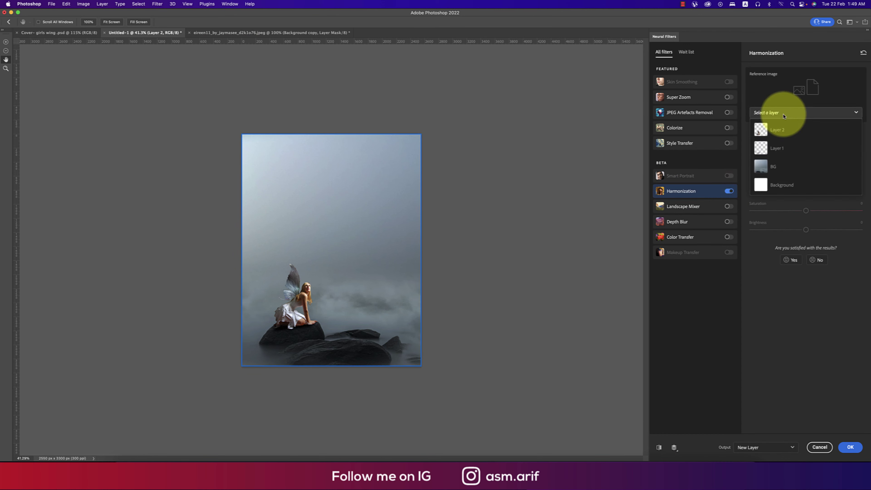
click(785, 166)
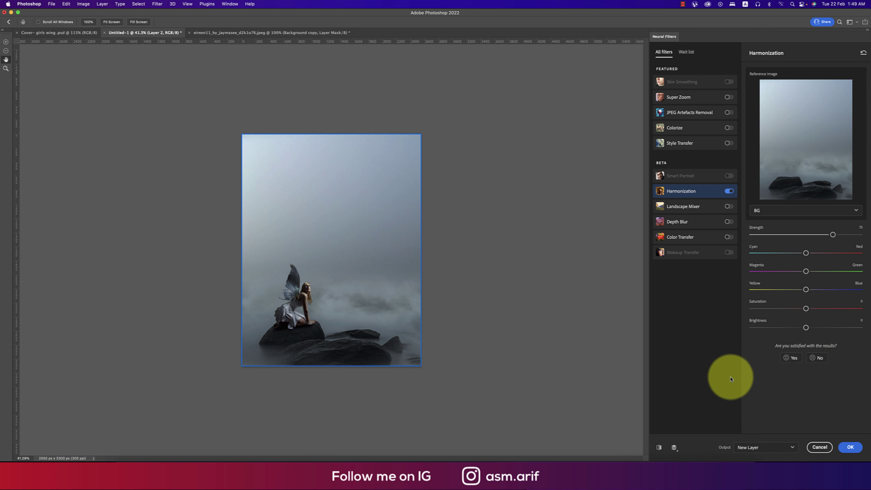
click(850, 448)
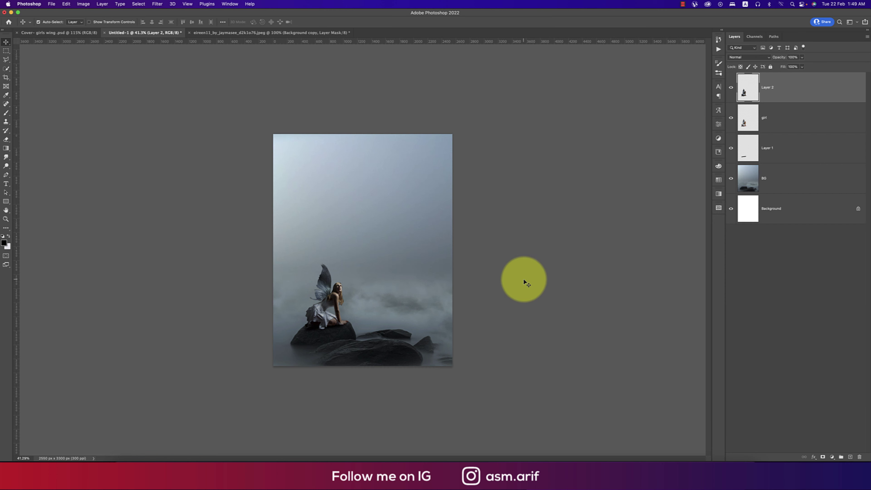
Drag the original girl layer to the trash, then select the harmonized Layer 2.
scroll(327, 276, up, 5)
scroll(335, 286, down, 4)
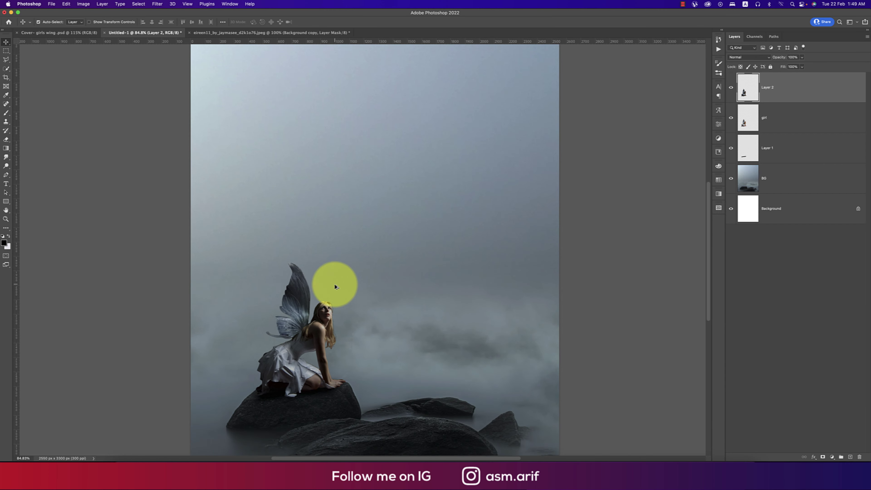
scroll(336, 287, down, 1)
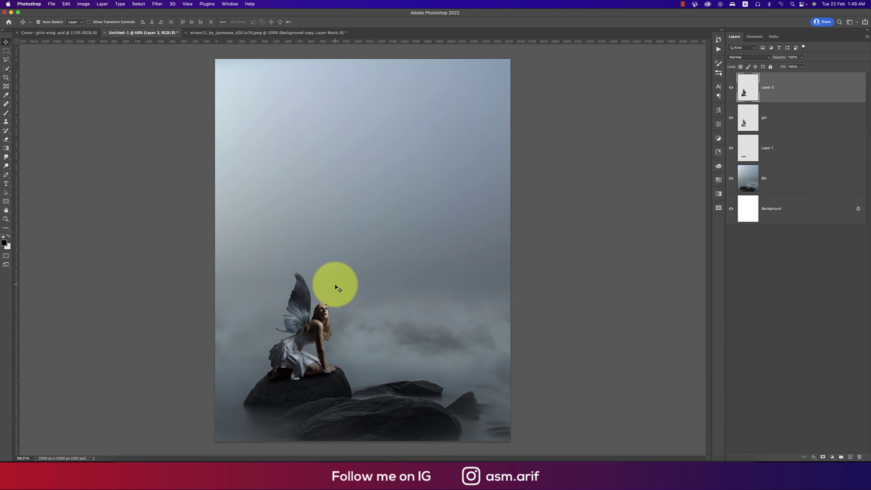
drag(757, 154, 778, 121)
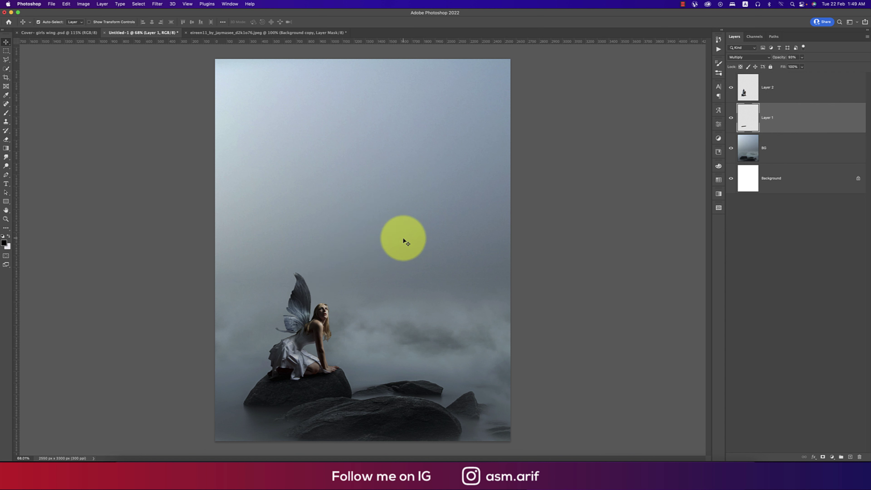
click(802, 91)
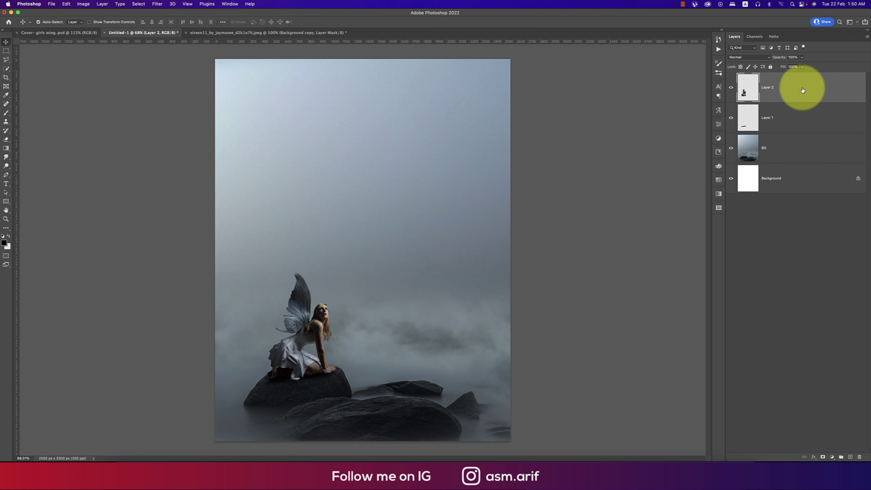
Undo, delete the girl layer with the Delete key, and add an empty Layer 3 above Layer 2.
key(super+z)
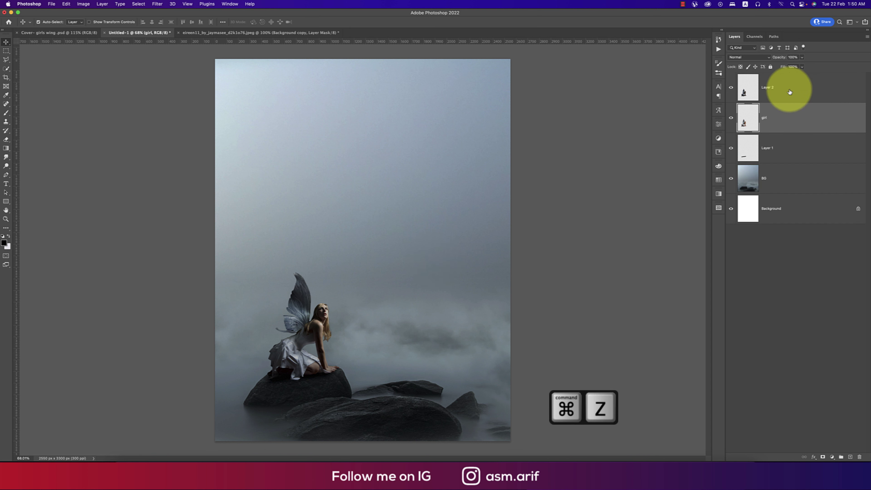
click(796, 86)
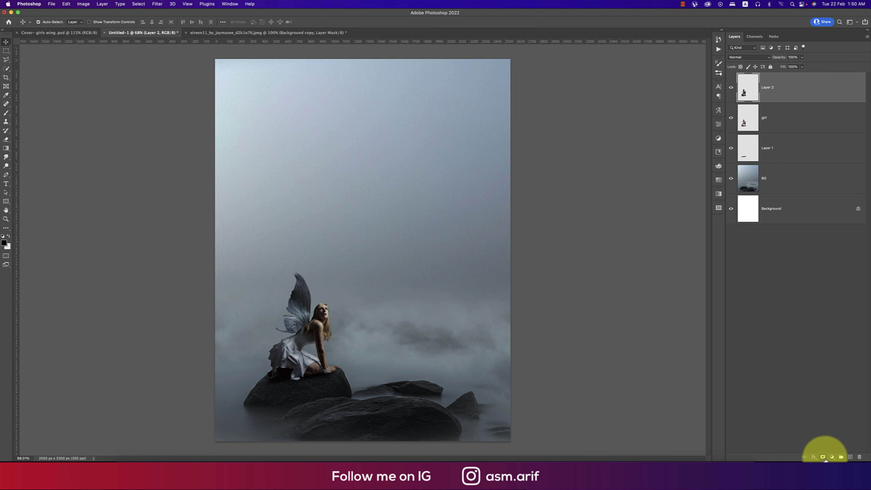
click(787, 120)
key(Delete)
click(778, 85)
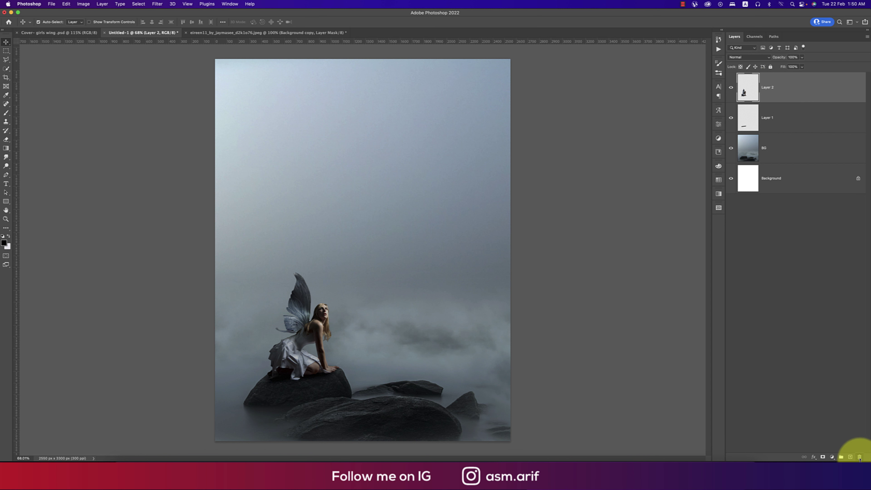
click(851, 457)
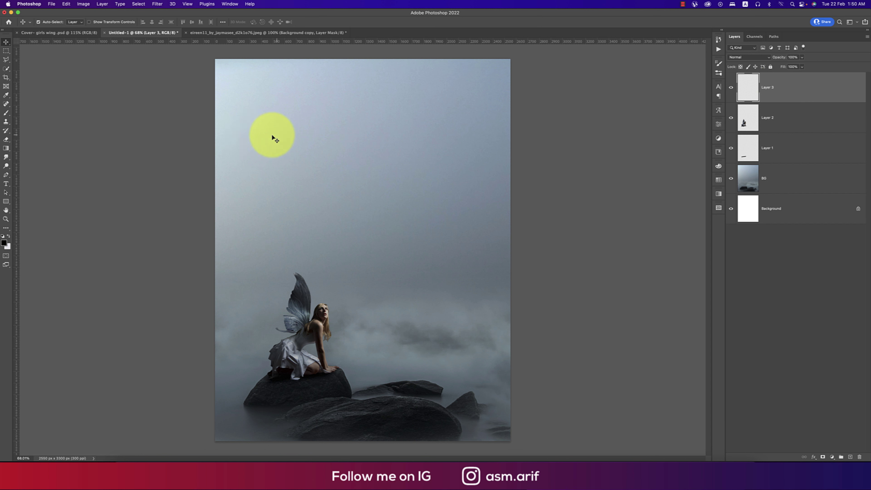
Fill Layer 3 with 50% Gray.
click(66, 4)
click(89, 108)
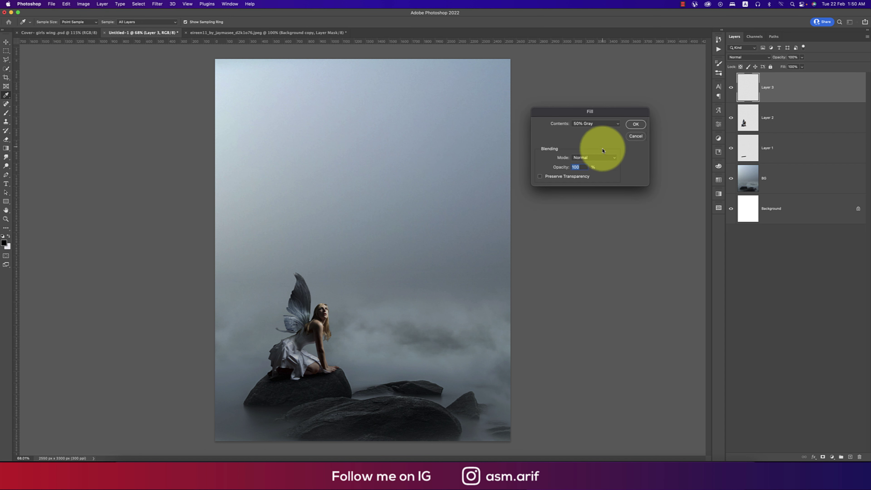
click(601, 126)
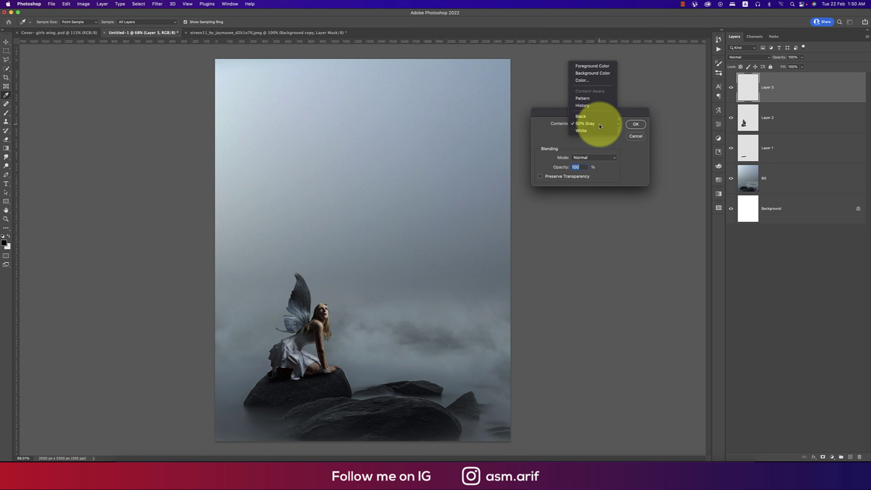
click(600, 126)
click(636, 124)
Set the grey layer to Overlay and clip it to the fairy layer.
key(v)
click(748, 57)
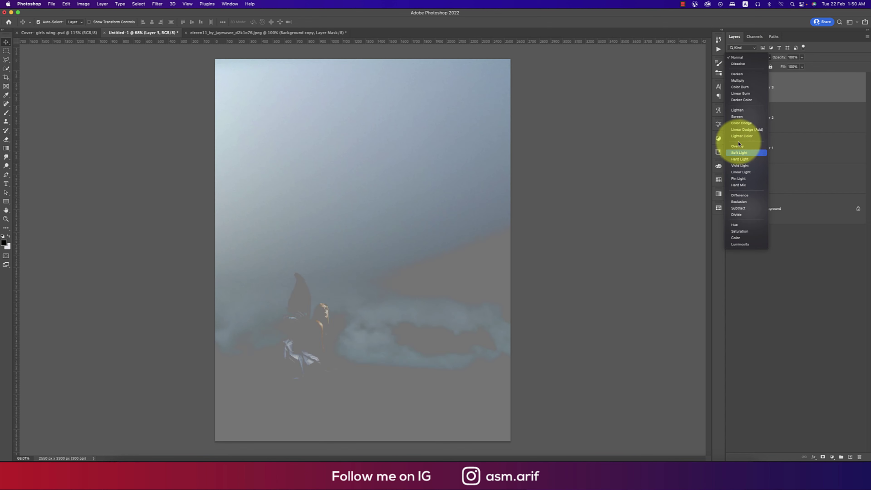
click(738, 148)
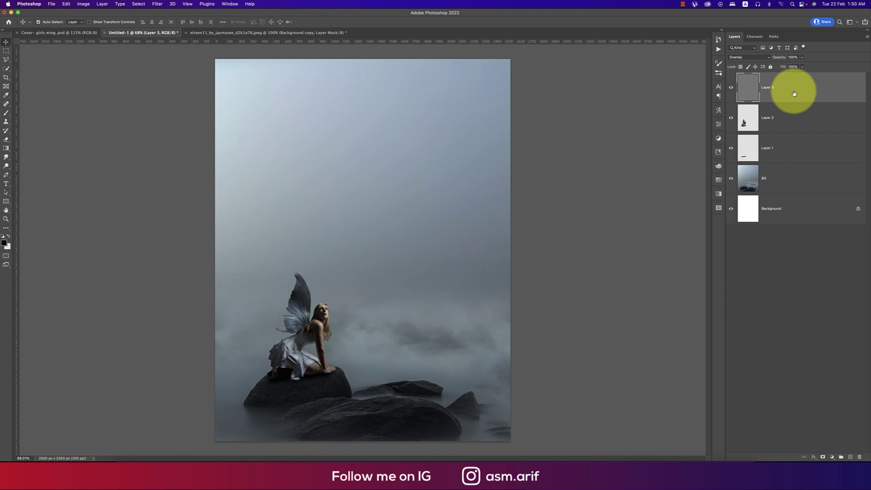
right_click(791, 88)
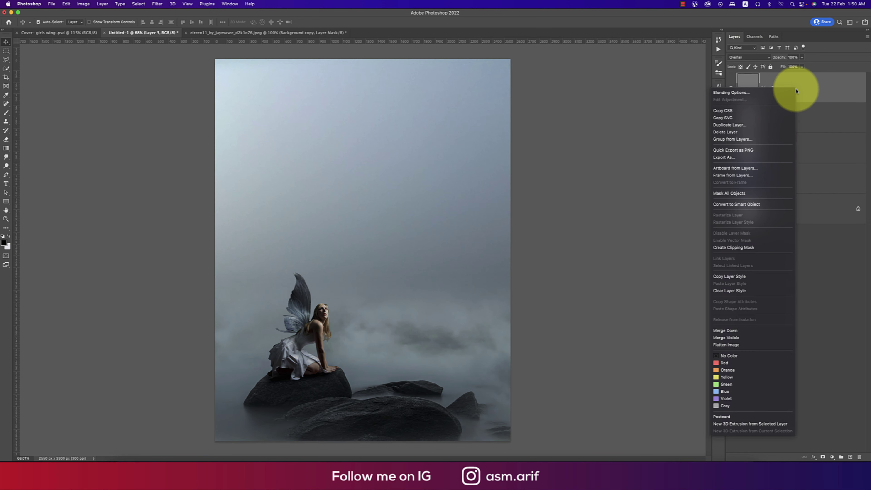
click(733, 247)
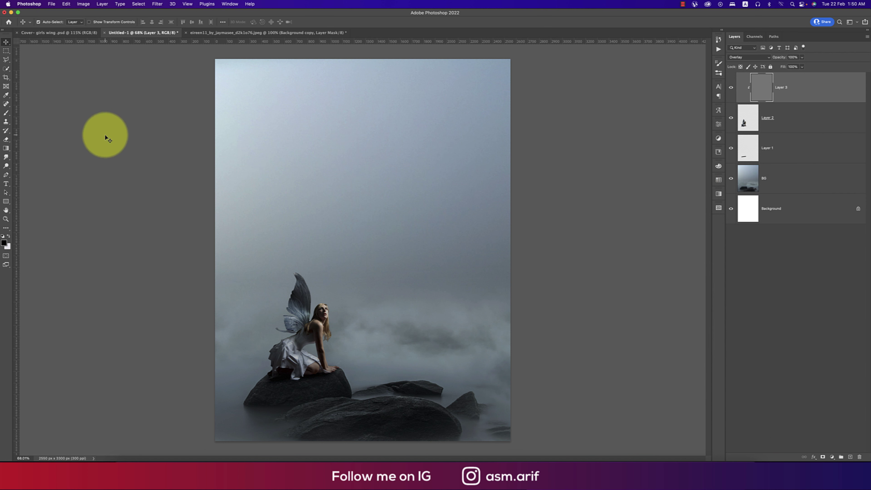
Lighten parts of the fairy with Dodge strokes on the grey Overlay layer.
click(6, 166)
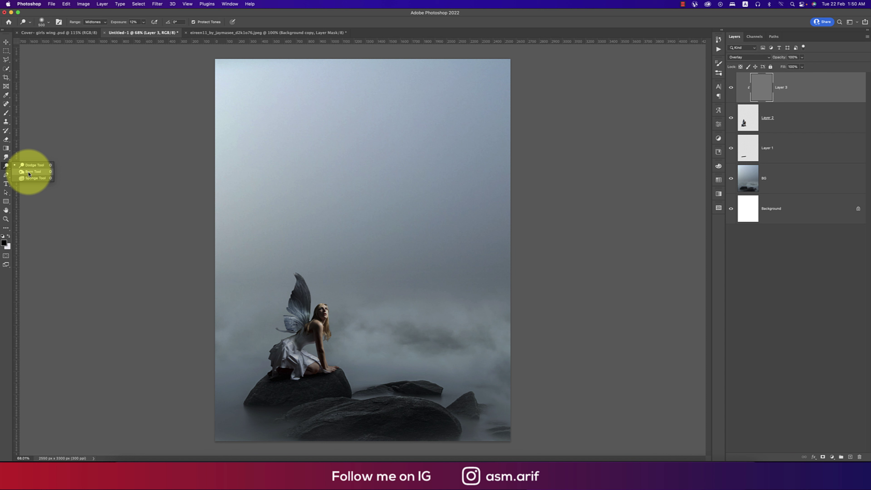
click(30, 171)
scroll(344, 323, up, 2)
mouse_move(344, 323)
mouse_down()
mouse_move(339, 294)
mouse_move(320, 333)
mouse_move(340, 378)
mouse_move(302, 322)
mouse_move(293, 318)
mouse_move(280, 354)
mouse_move(284, 331)
mouse_move(332, 309)
mouse_move(338, 375)
mouse_up()
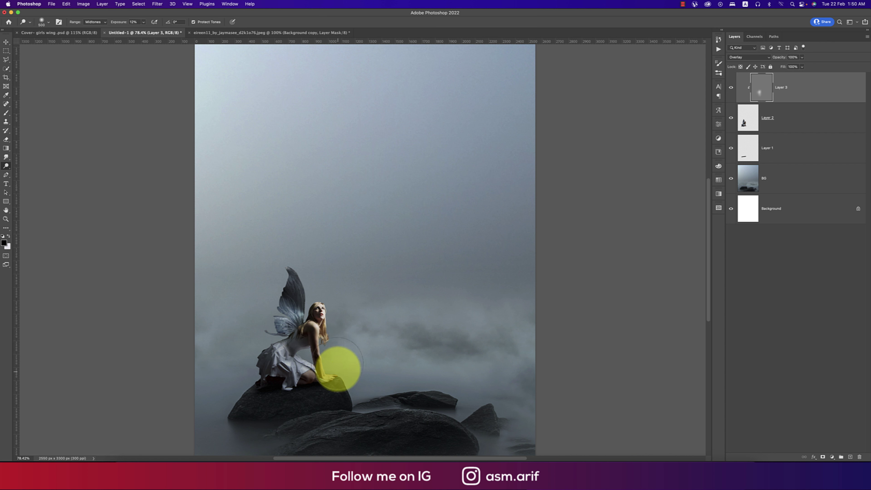
Toggle the dodge layer to compare, zoom out, and bring up the save dialog.
click(731, 88)
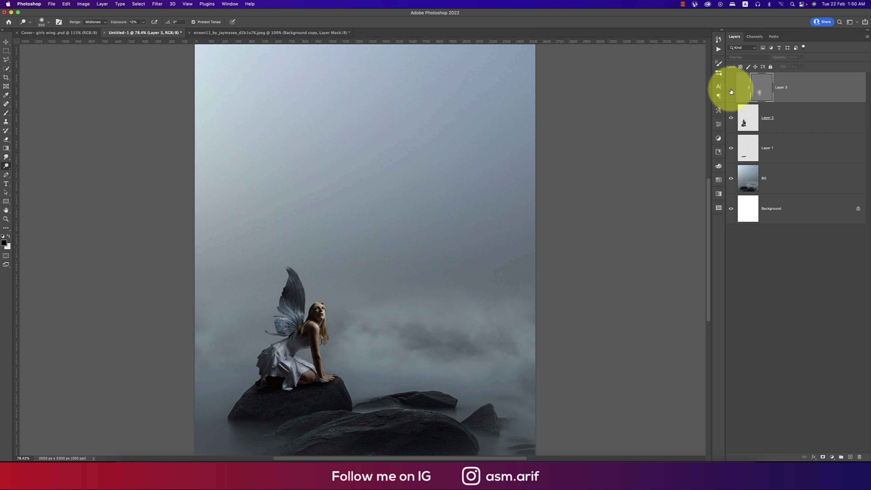
click(731, 88)
drag(360, 214, 295, 214)
click(6, 42)
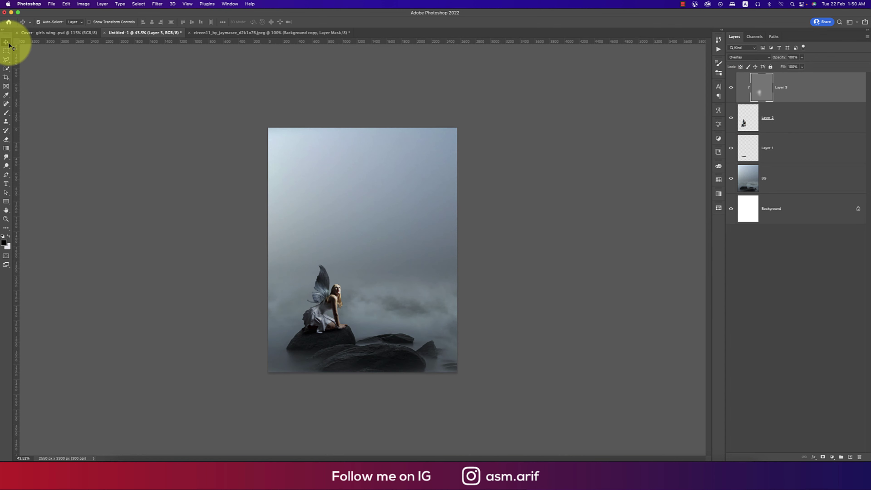
key(super+s)
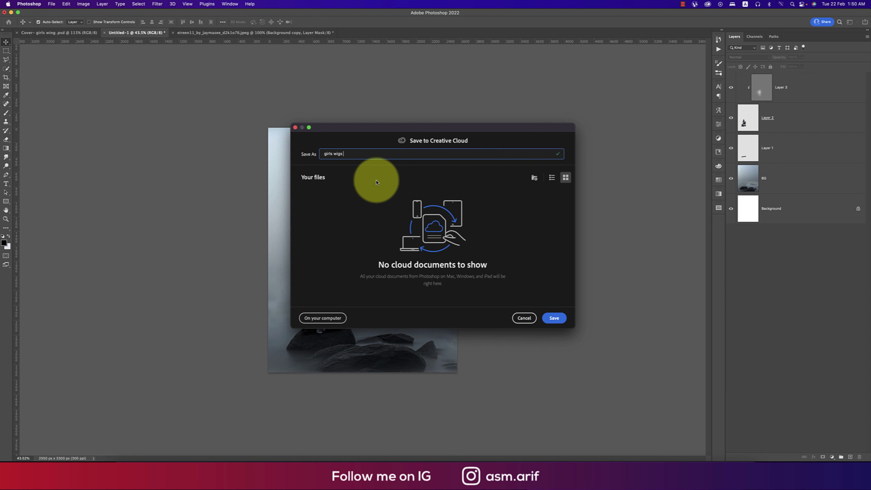
Save the composite to the computer as girls wigs.psd, accepting the Photoshop format options.
click(322, 318)
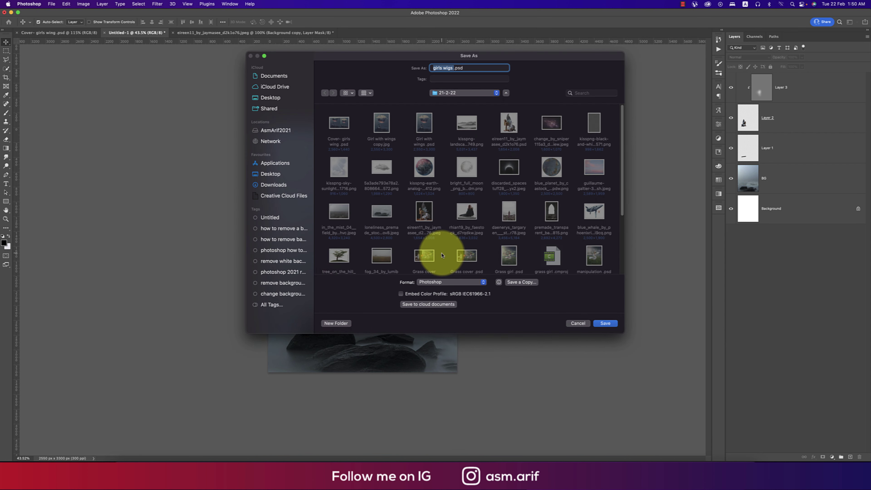
key(Return)
click(518, 213)
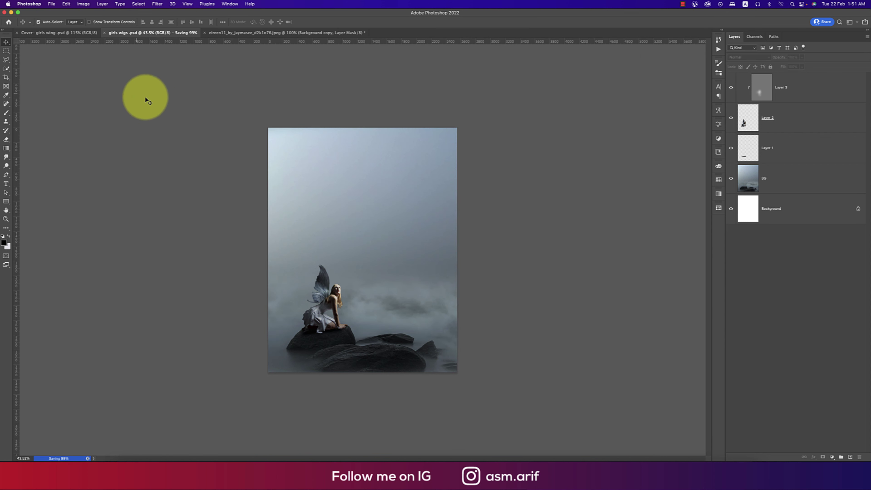
click(52, 4)
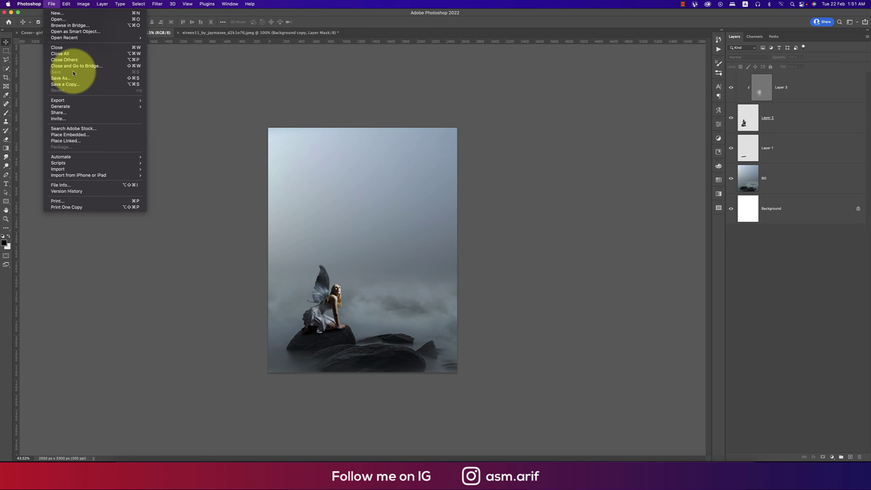
Place the planet image, flip it vertically, and resize it to about 40%.
click(93, 136)
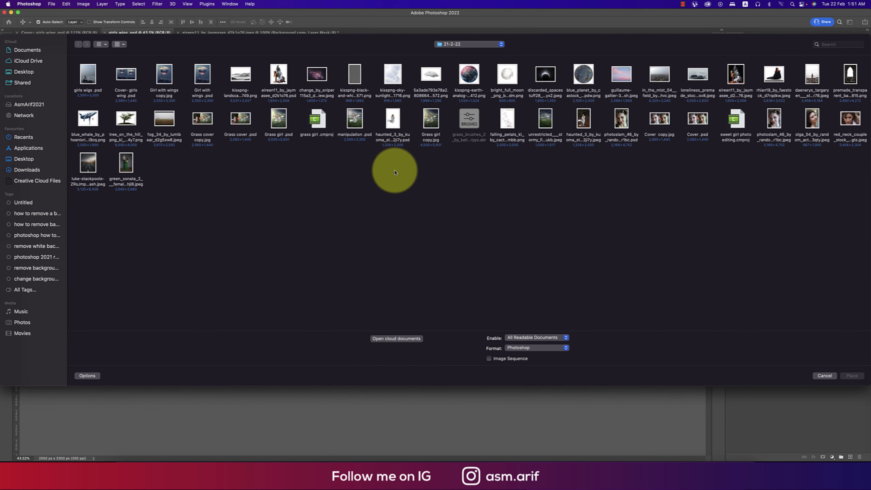
double_click(469, 73)
drag(367, 343, 382, 250)
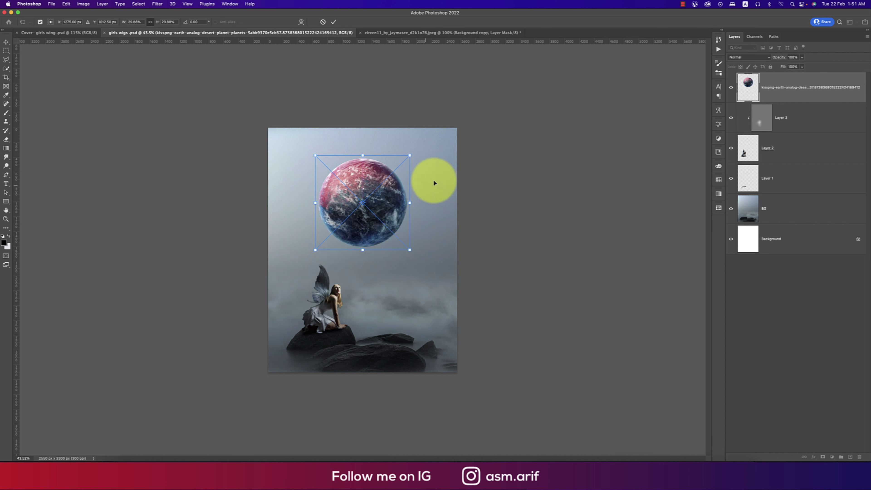
right_click(399, 195)
click(424, 356)
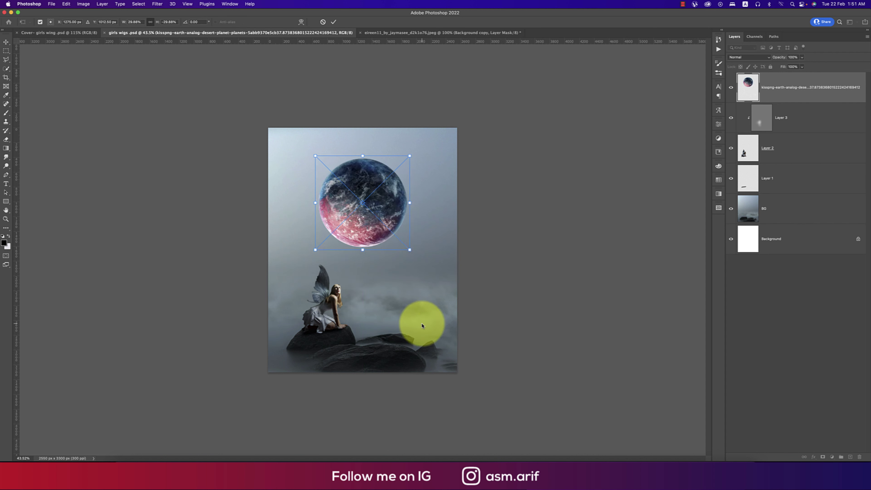
drag(364, 156, 362, 125)
drag(390, 182, 410, 202)
key(Return)
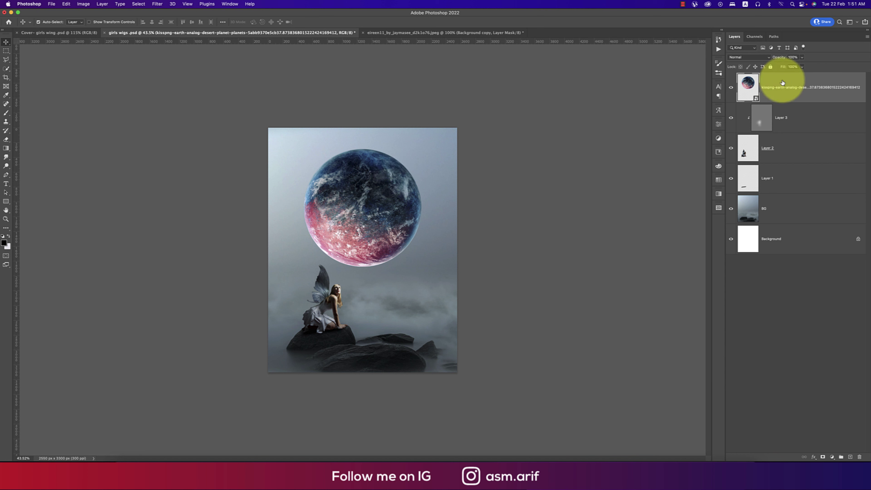
Rasterize the planet layer and name it planet.
right_click(793, 80)
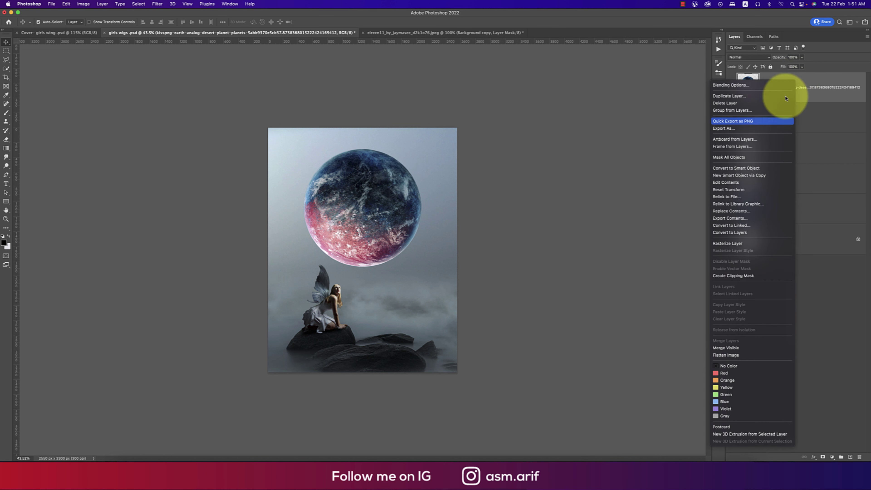
click(734, 246)
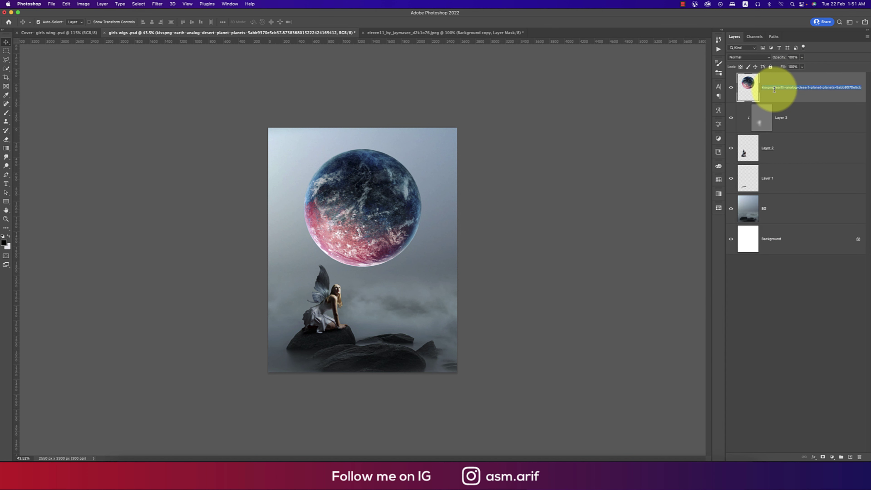
text(t)
key(Return)
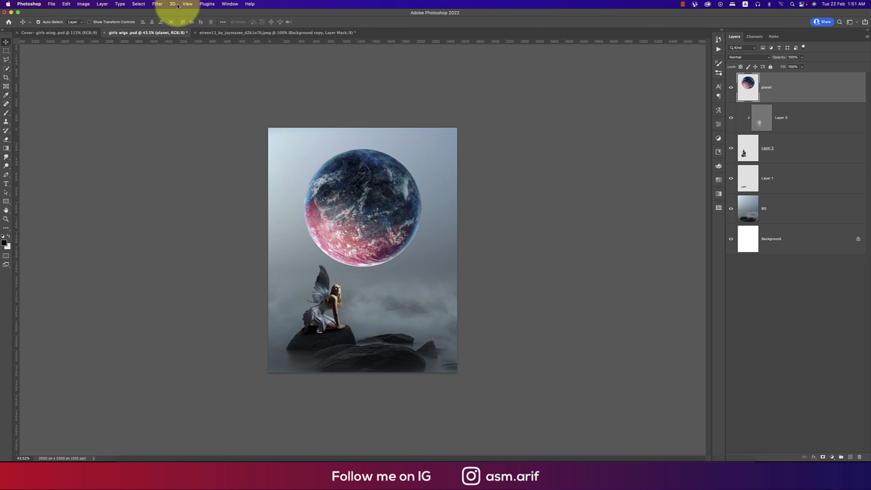
Apply the Harmonization neural filter to the planet with BG as the reference layer.
click(157, 4)
click(164, 32)
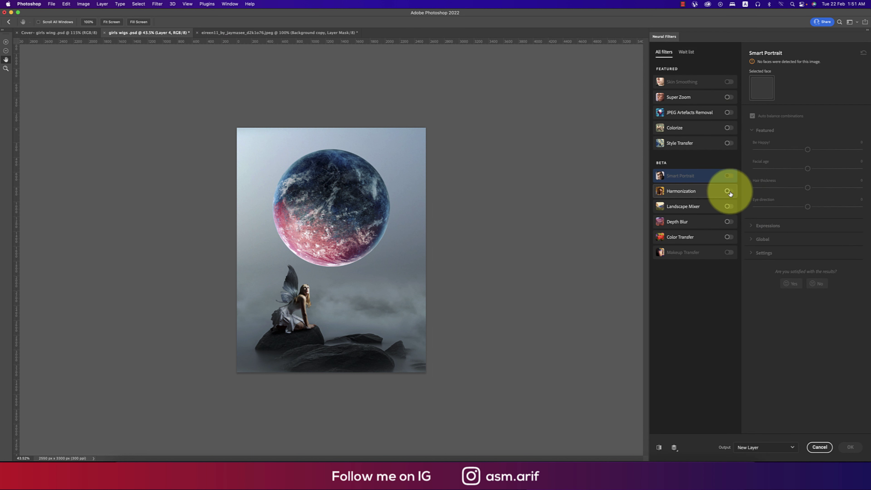
click(729, 191)
click(774, 117)
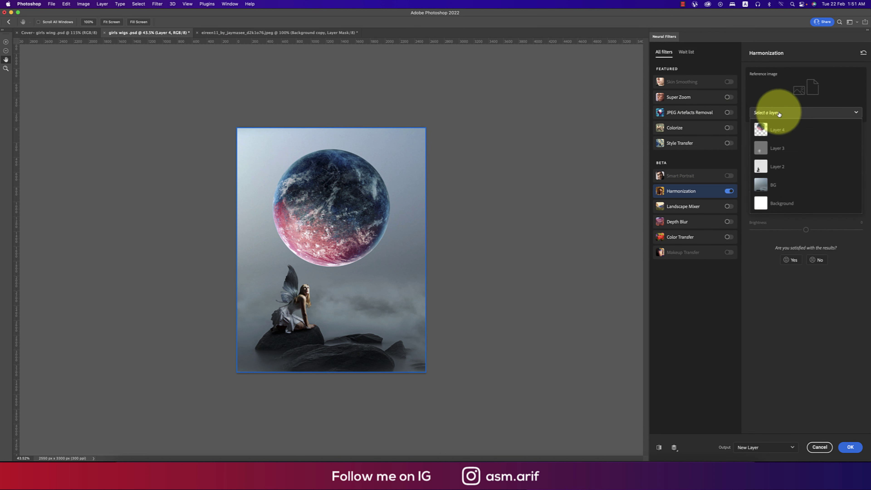
click(774, 185)
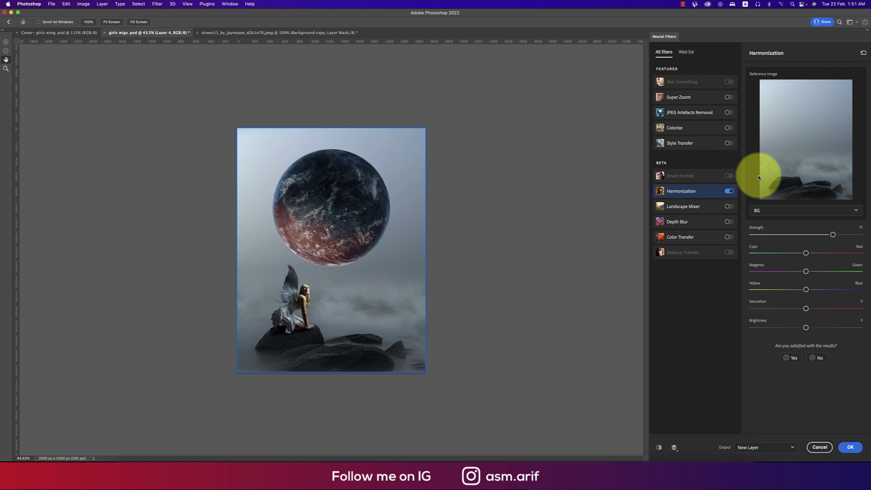
click(850, 447)
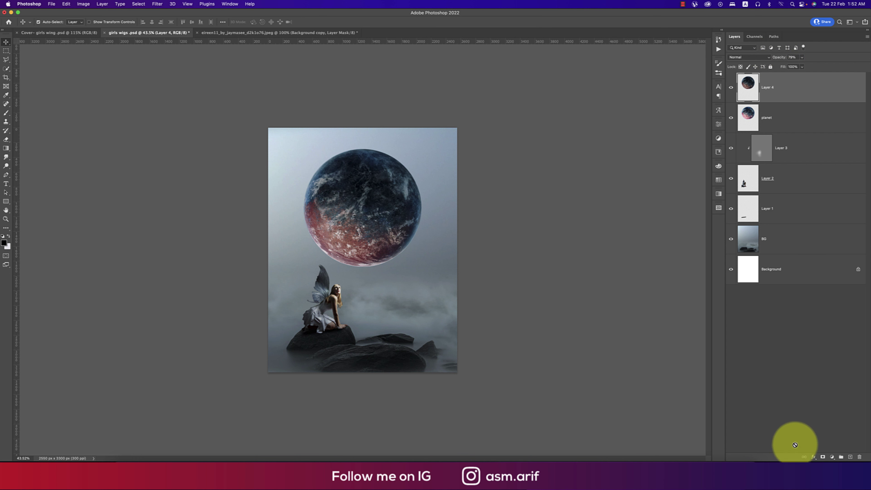
Mask Layer 4 and paint black with a 1000 px brush over the planet's lower half.
click(832, 457)
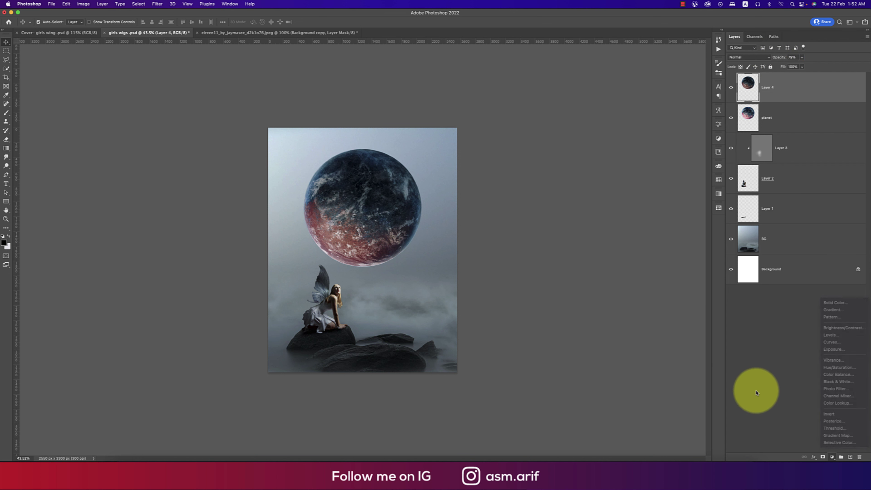
click(816, 452)
click(823, 457)
key(b)
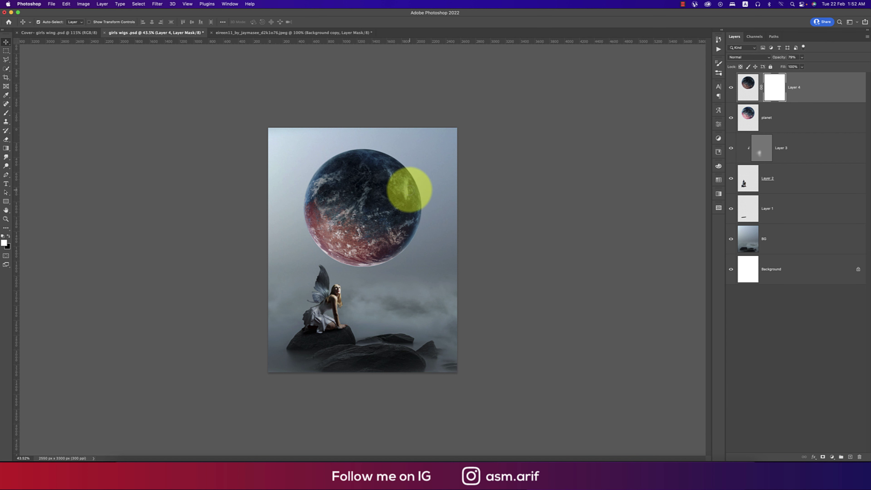
key(d)
key(bracketright)
key(bracketright)
key(bracketright)
key(bracketright)
key(bracketright)
key(bracketright)
key(bracketright)
key(bracketright)
key(bracketright)
key(bracketright)
key(bracketright)
key(bracketright)
key(bracketright)
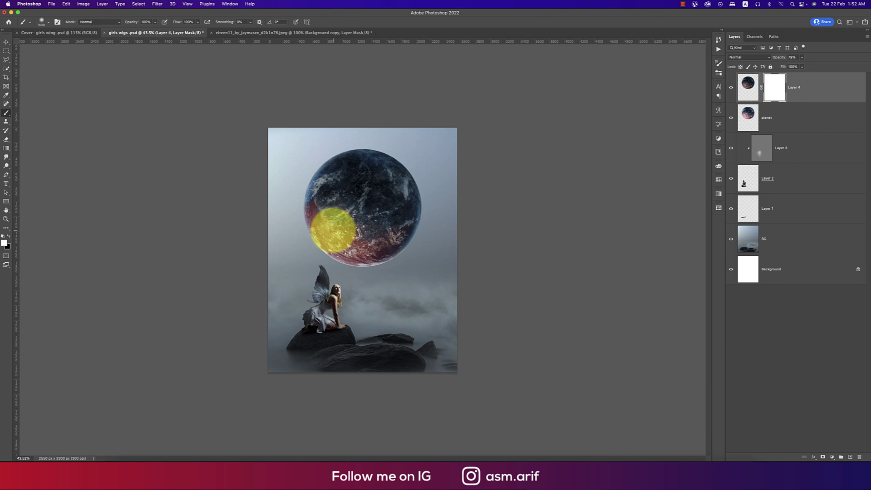
click(4, 243)
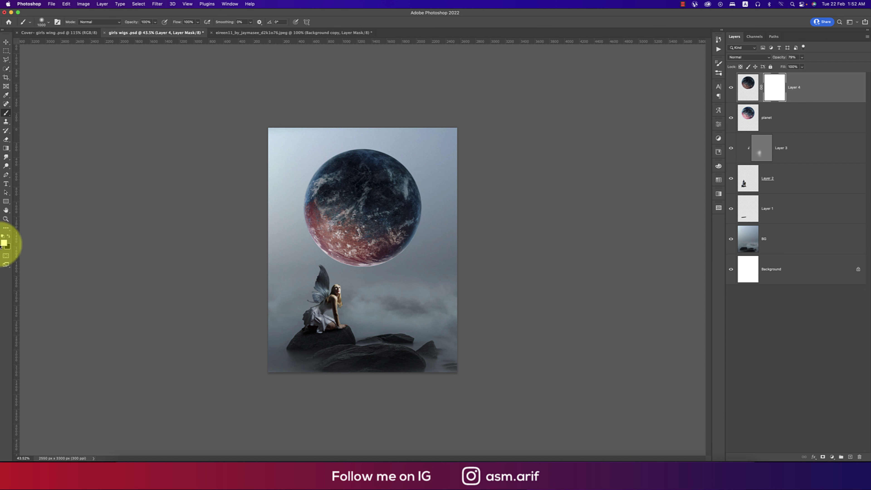
mouse_move(329, 242)
mouse_down()
mouse_move(341, 233)
mouse_move(389, 249)
mouse_move(361, 273)
mouse_move(369, 288)
mouse_move(365, 245)
mouse_move(362, 263)
mouse_move(326, 282)
mouse_move(350, 282)
mouse_move(16, 56)
mouse_up()
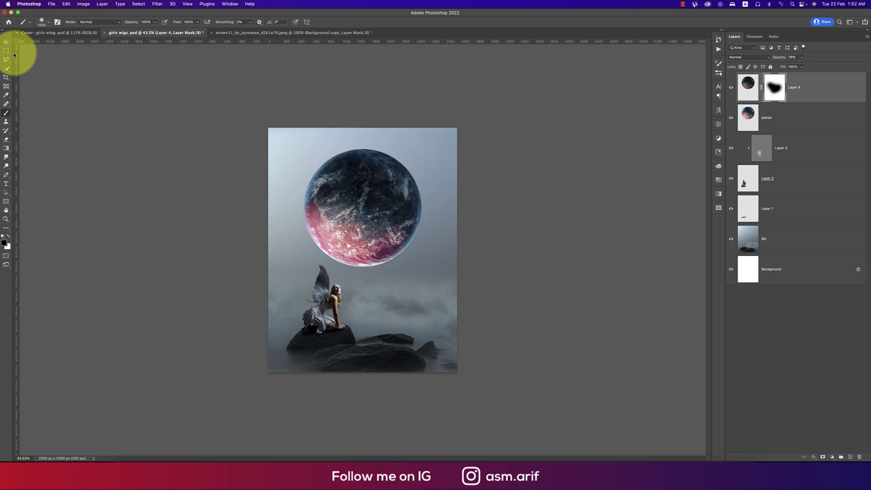
click(8, 45)
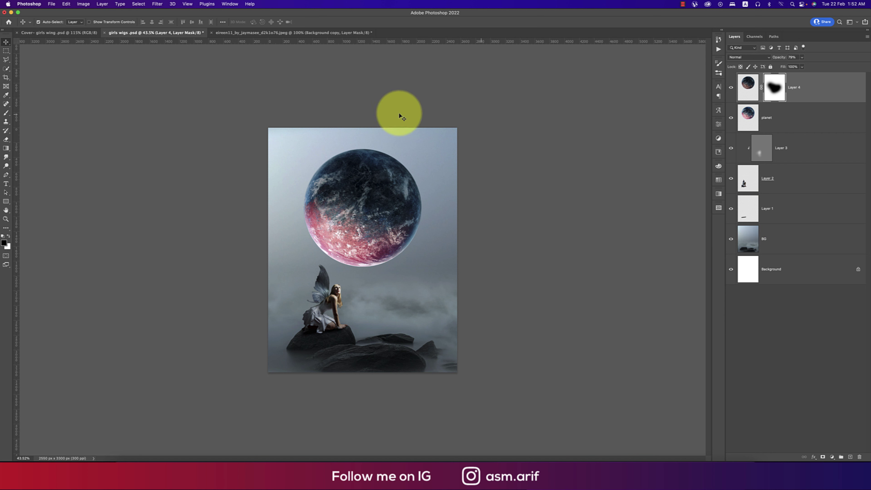
click(65, 4)
Place the cloud image and position it on top of the planet.
click(56, 5)
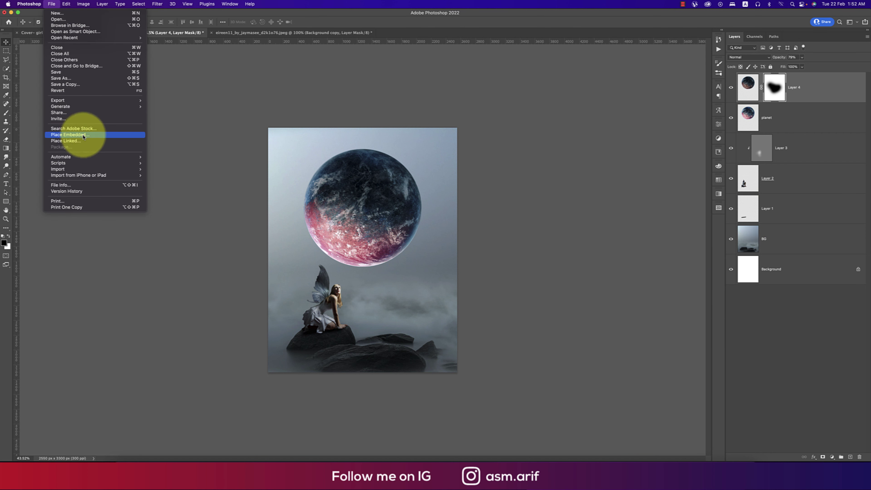
click(82, 133)
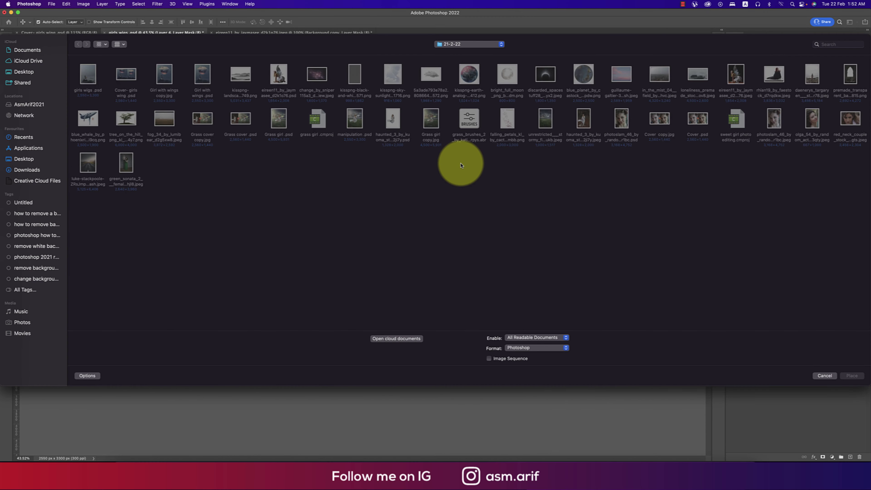
double_click(431, 74)
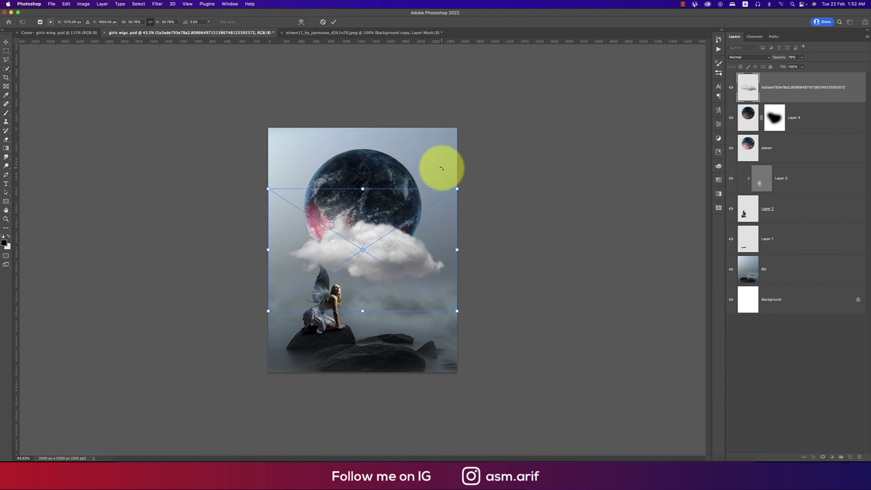
drag(392, 239, 392, 173)
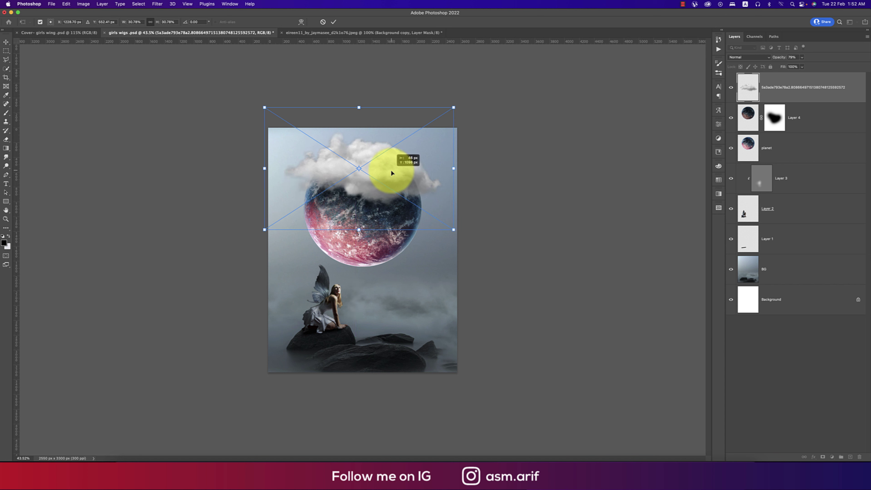
drag(455, 169, 458, 169)
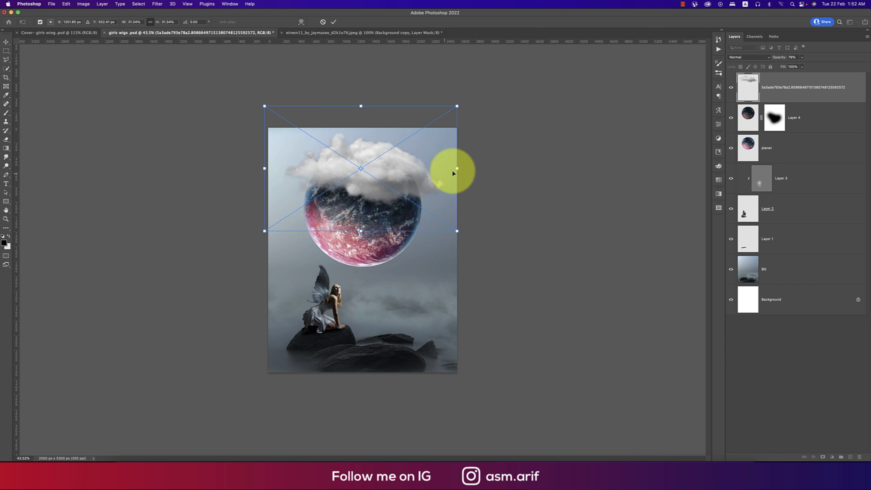
key(Return)
Blend the cloud with Lighten and resize it to about 33.6% over the planet's top.
click(749, 59)
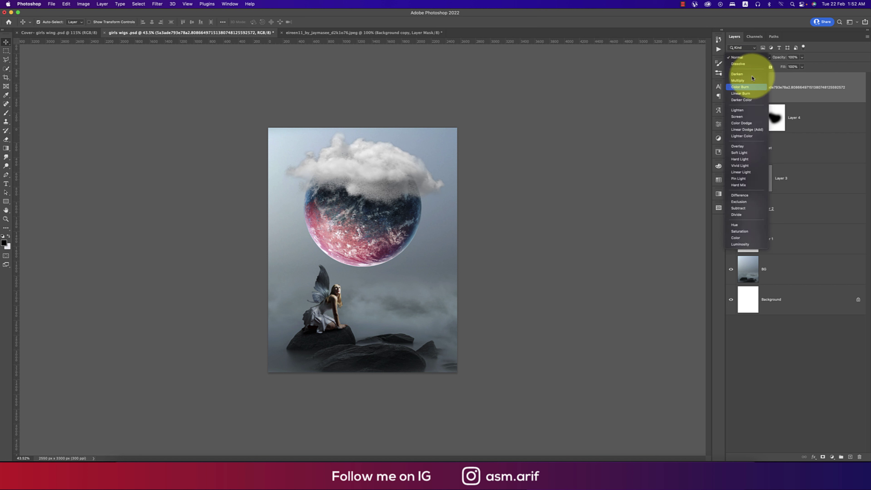
click(754, 112)
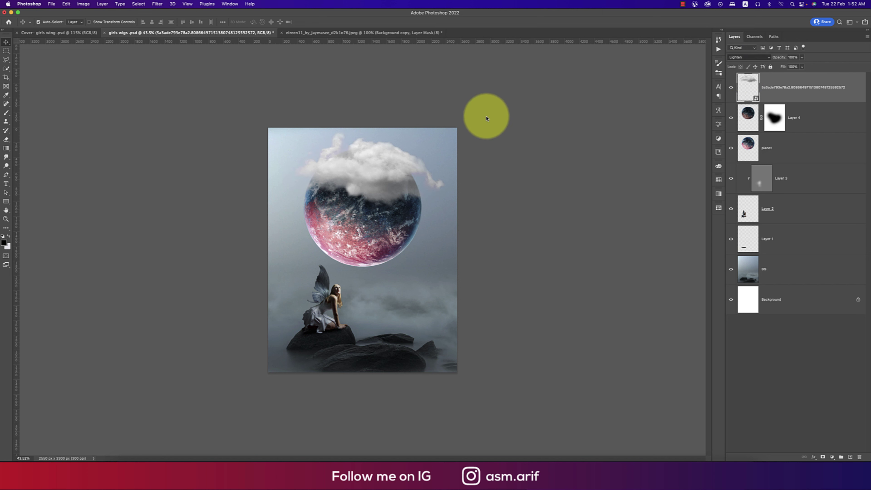
key(super+t)
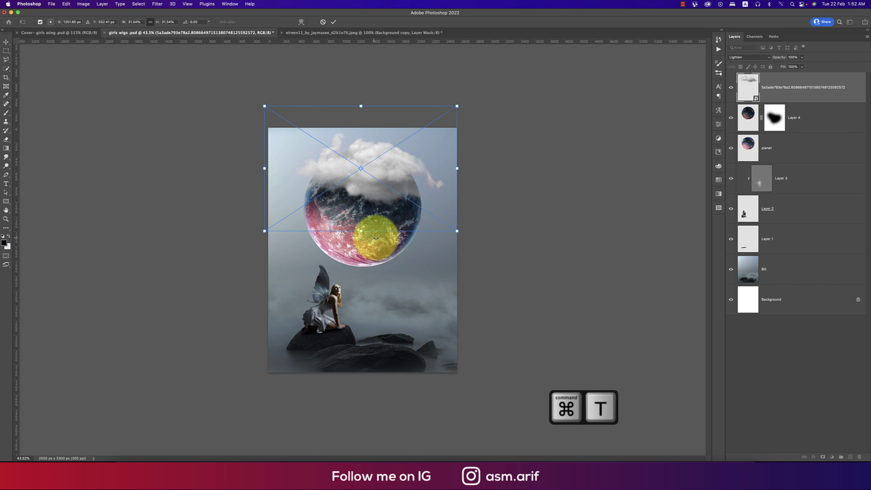
drag(362, 231, 360, 210)
drag(428, 176, 425, 175)
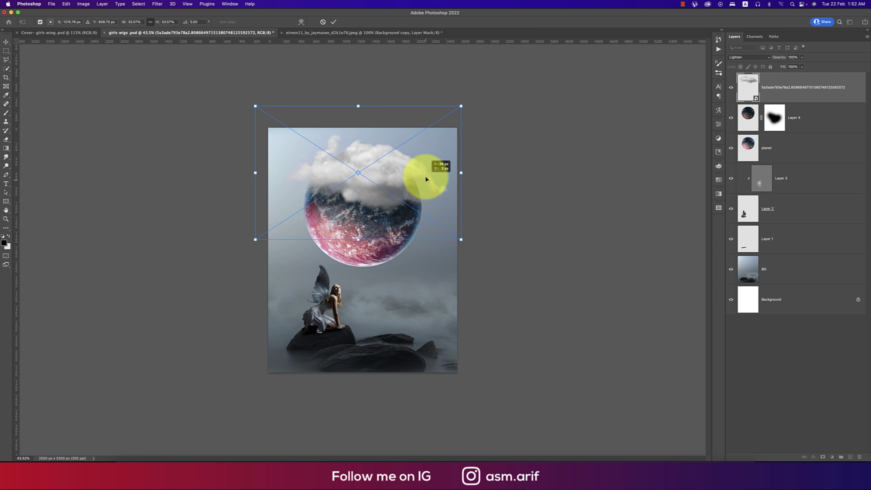
key(Return)
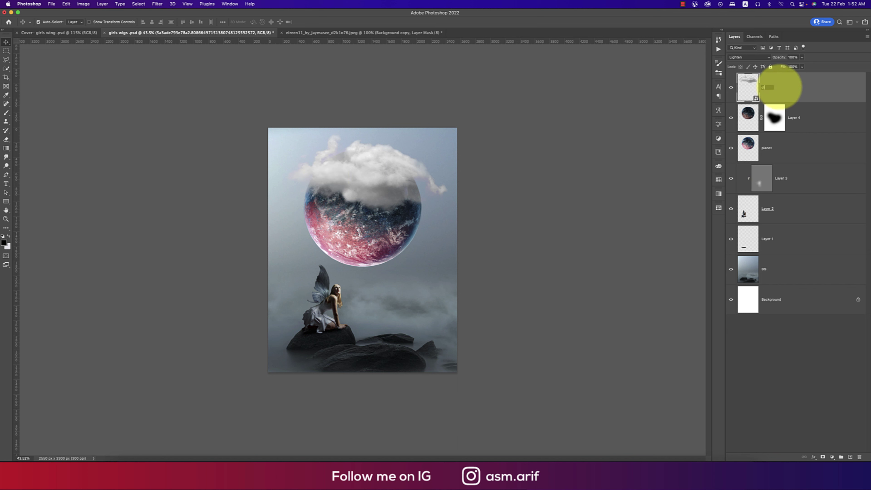
Name the cloud layer cloud and group Layer 4 and planet as Planet.
key(Return)
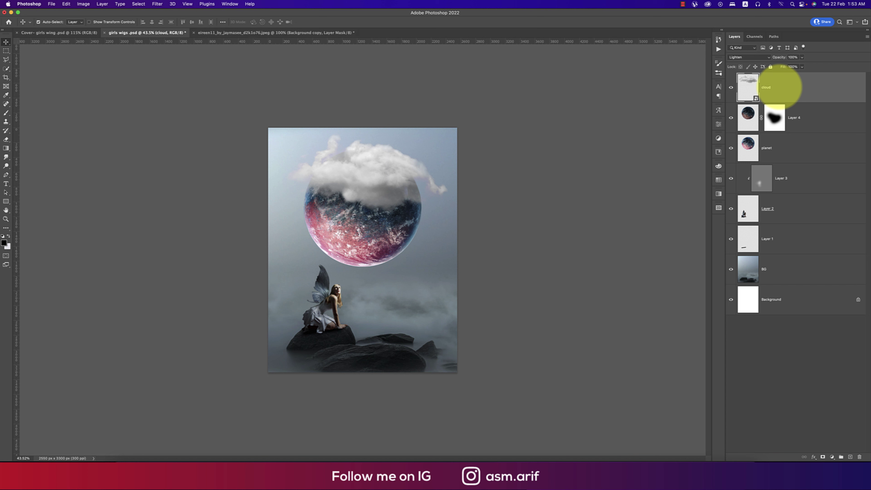
click(803, 113)
shift+click(807, 154)
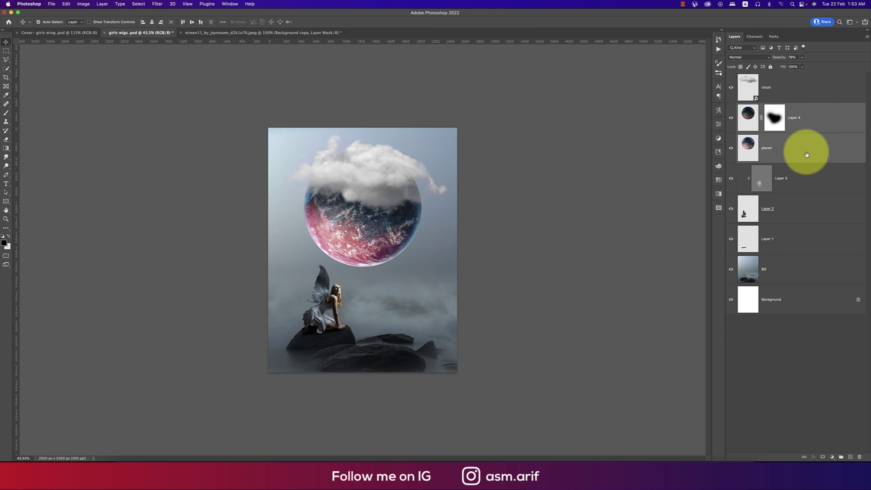
key(super+g)
double_click(757, 106)
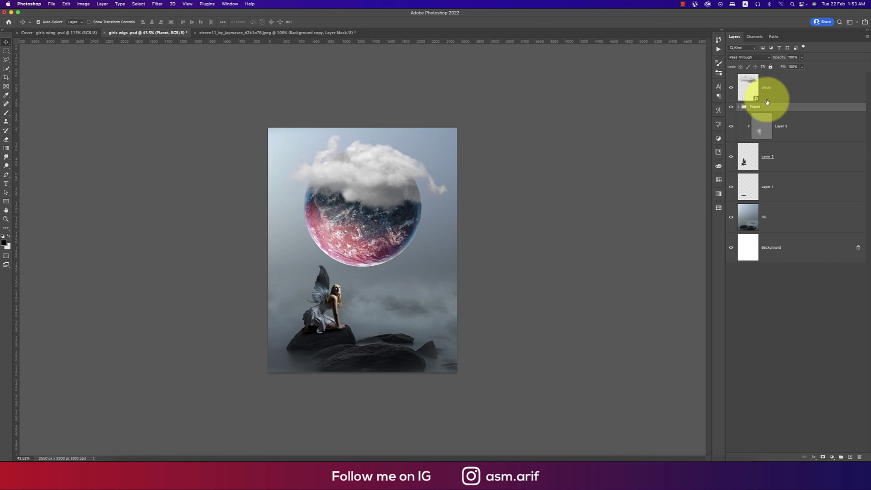
Rasterize the cloud layer and save the document.
right_click(784, 84)
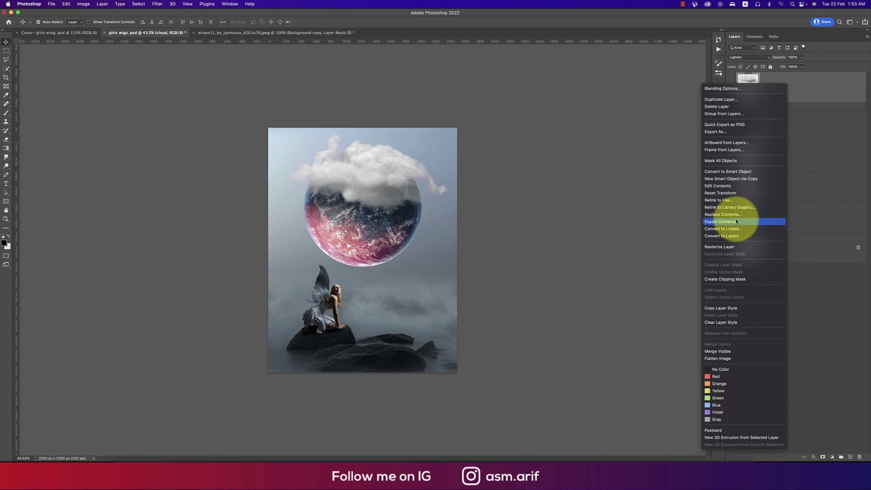
click(726, 247)
key(super+s)
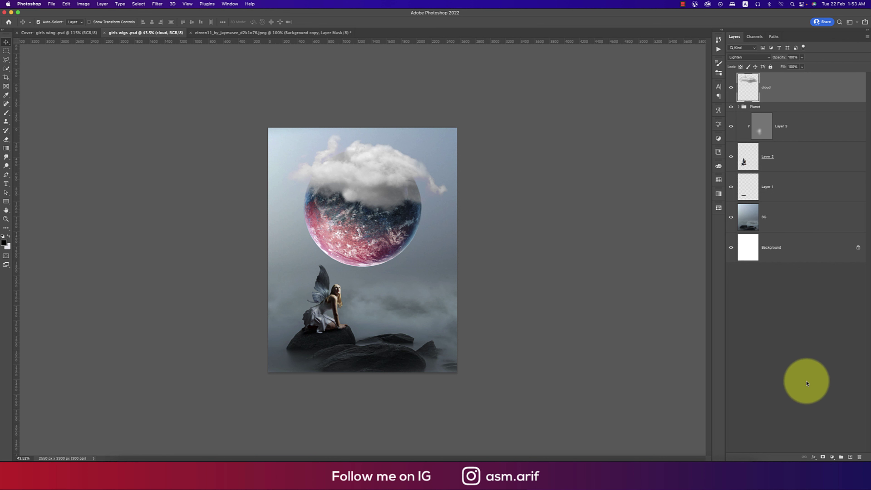
click(832, 456)
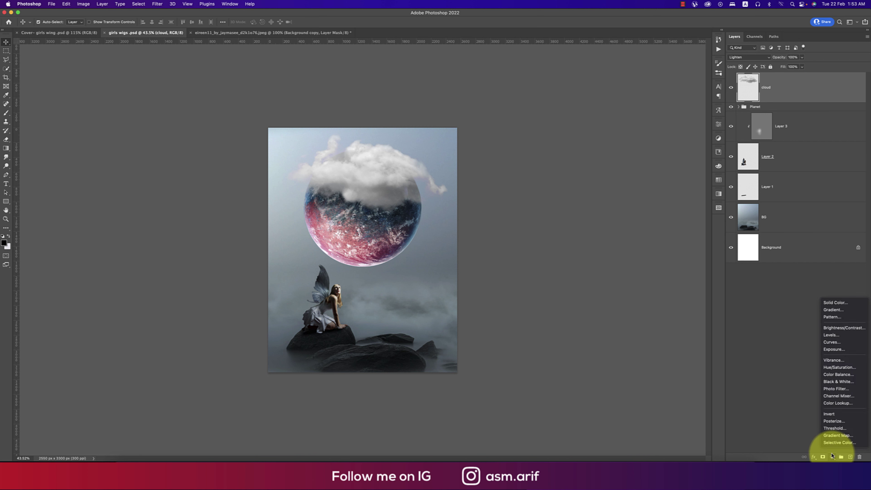
Add a Color Lookup adjustment layer using the FoggyNight.3DL look.
click(837, 404)
click(645, 144)
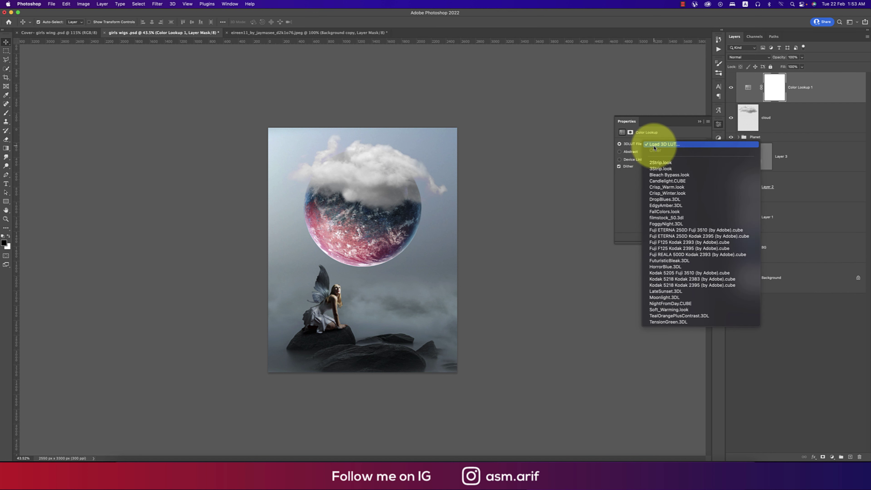
click(651, 224)
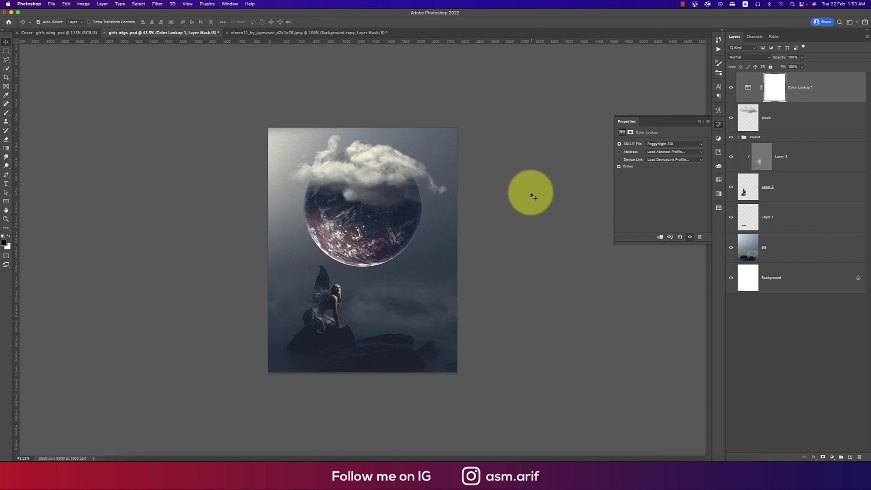
click(699, 121)
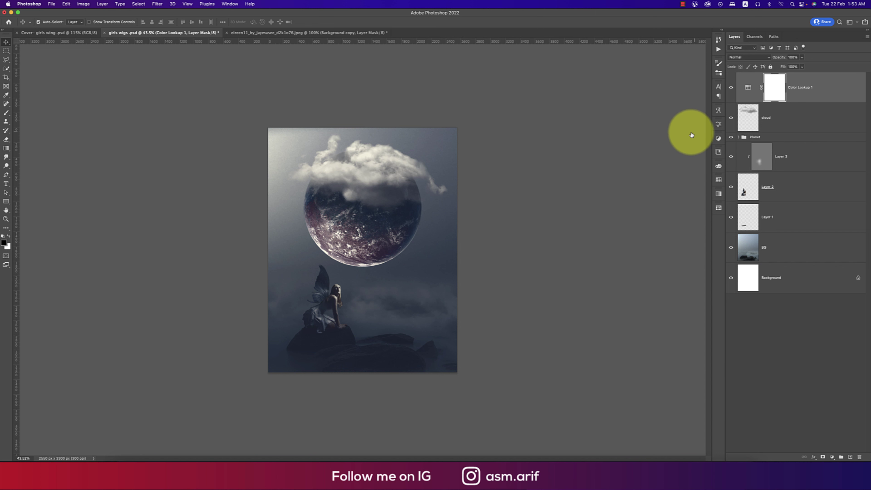
Lower the Color Lookup 1 opacity to about 61%.
click(802, 57)
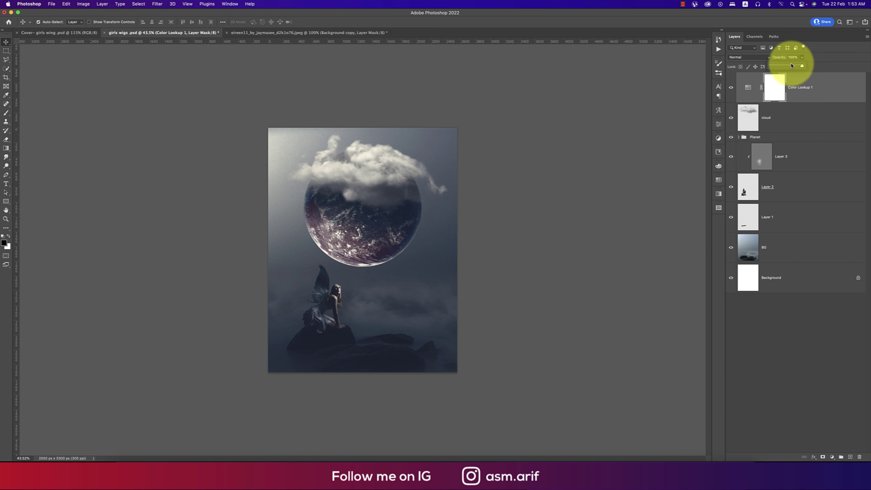
drag(792, 65, 792, 65)
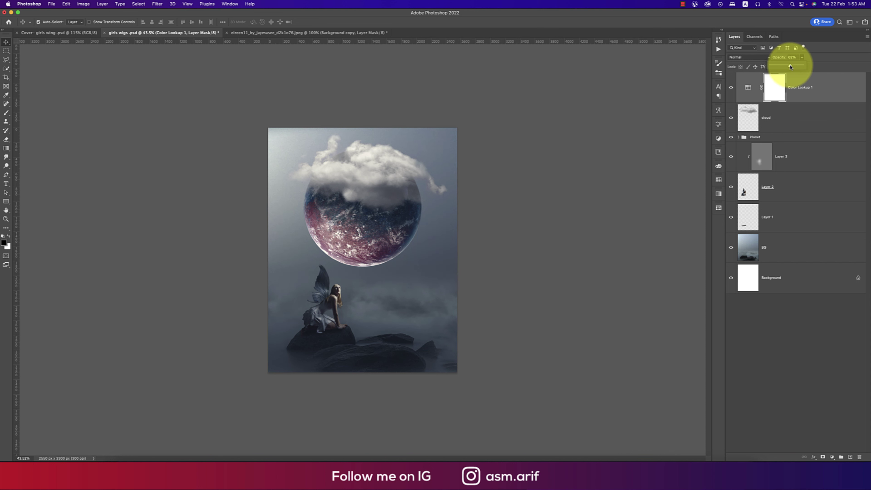
click(609, 136)
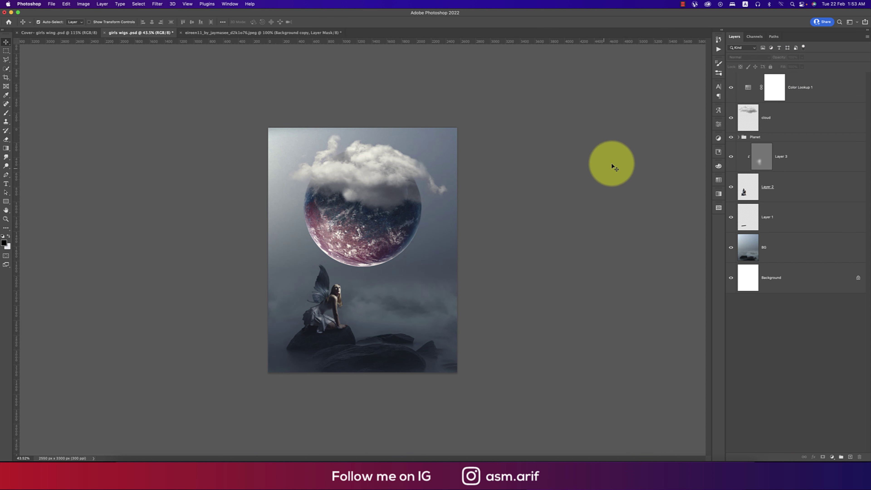
scroll(620, 156, up, 2)
scroll(599, 177, up, 1)
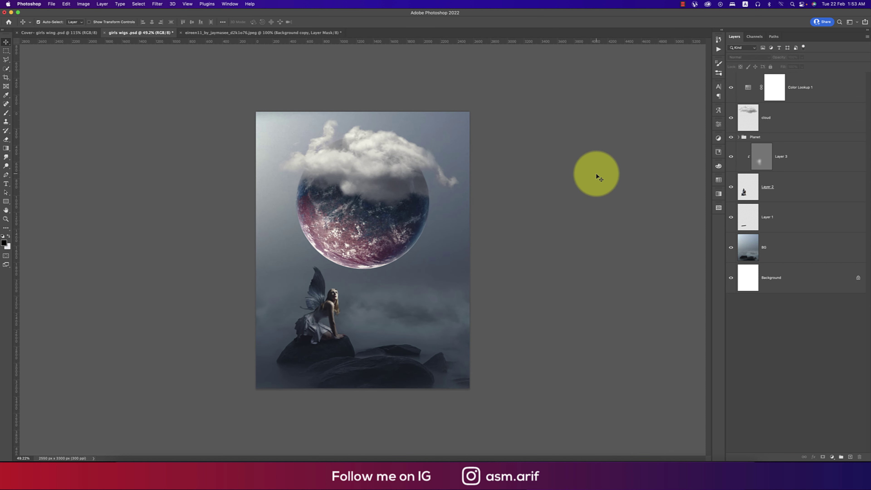
click(833, 88)
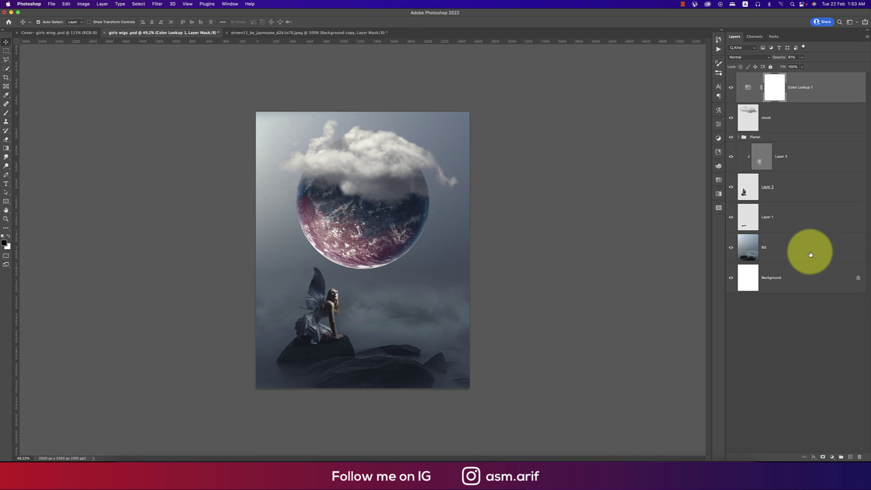
Convert all layers from Color Lookup 1 down to BG into one smart object.
shift+click(809, 261)
right_click(801, 90)
click(732, 206)
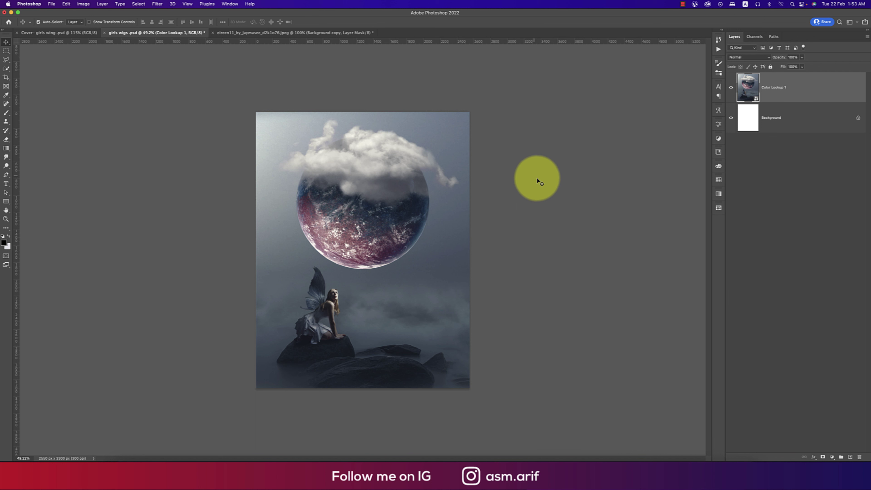
In Camera Raw, set noise reduction 21, sharpening amount 42, and boost vibrance.
click(157, 4)
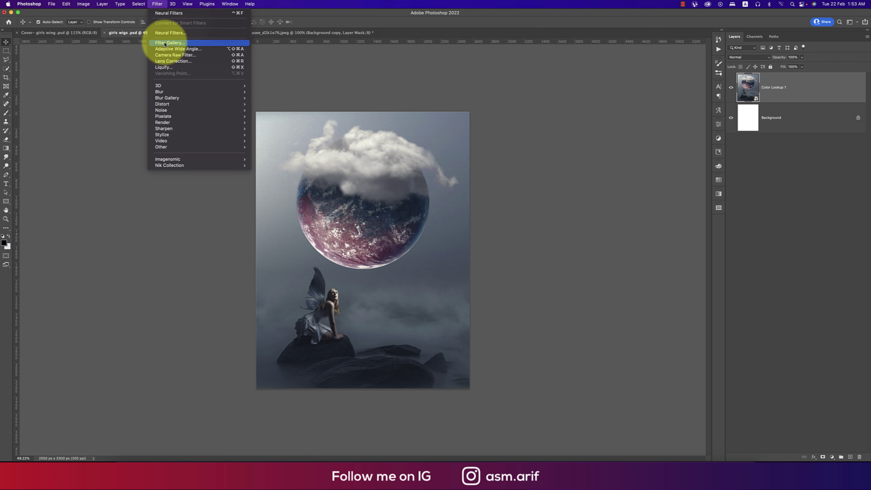
click(658, 144)
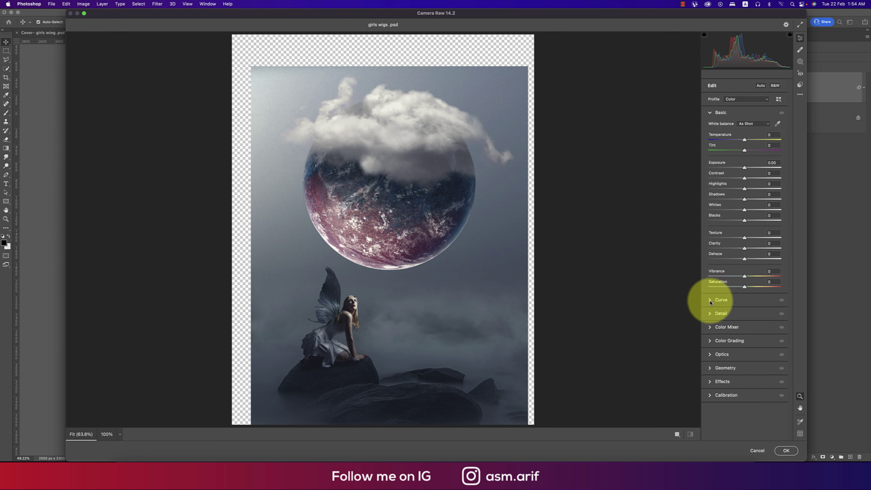
click(710, 313)
drag(708, 203, 724, 203)
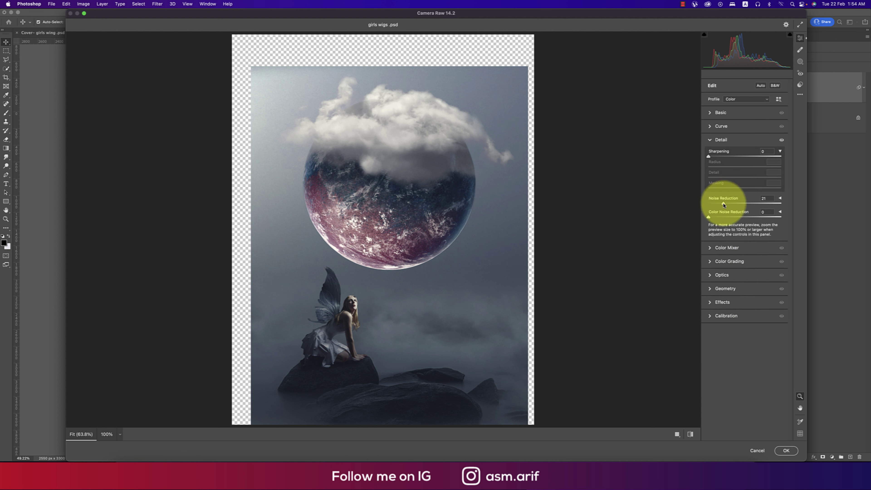
drag(720, 157, 730, 156)
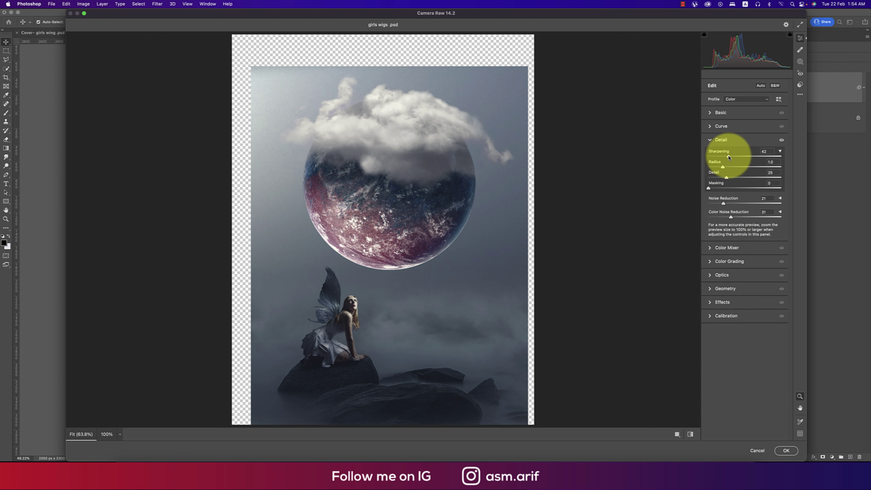
click(710, 140)
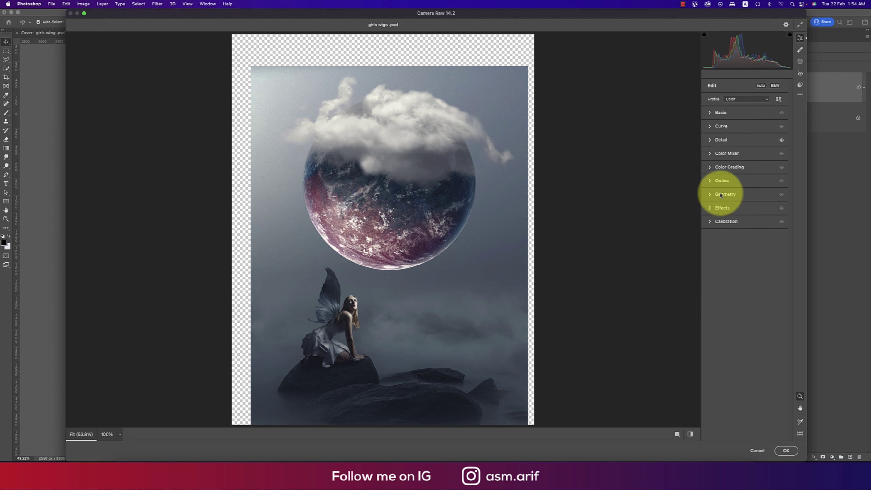
click(710, 112)
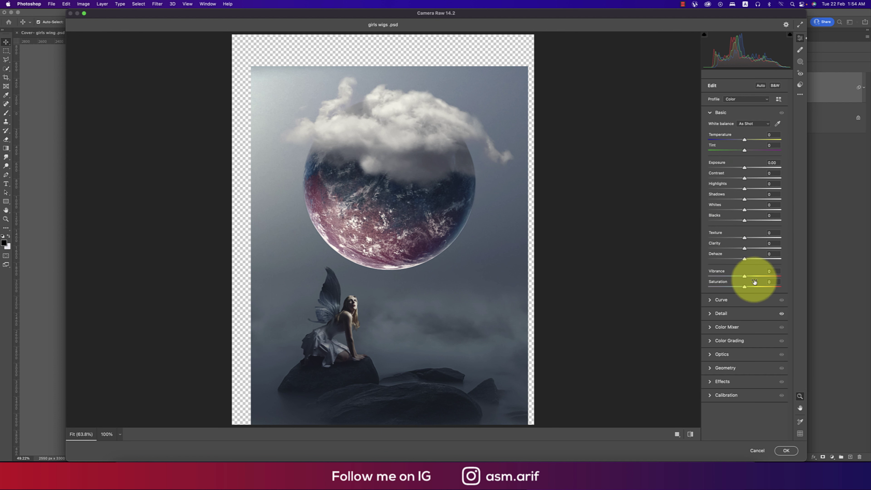
drag(745, 278, 764, 279)
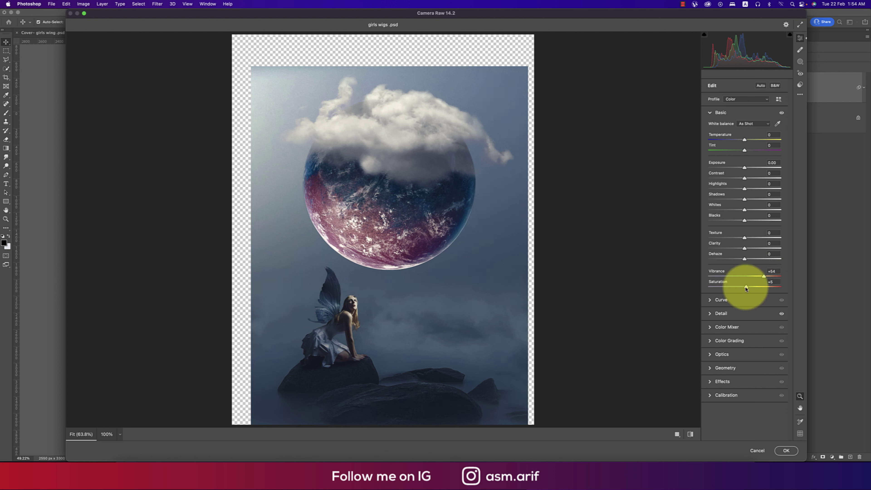
click(709, 112)
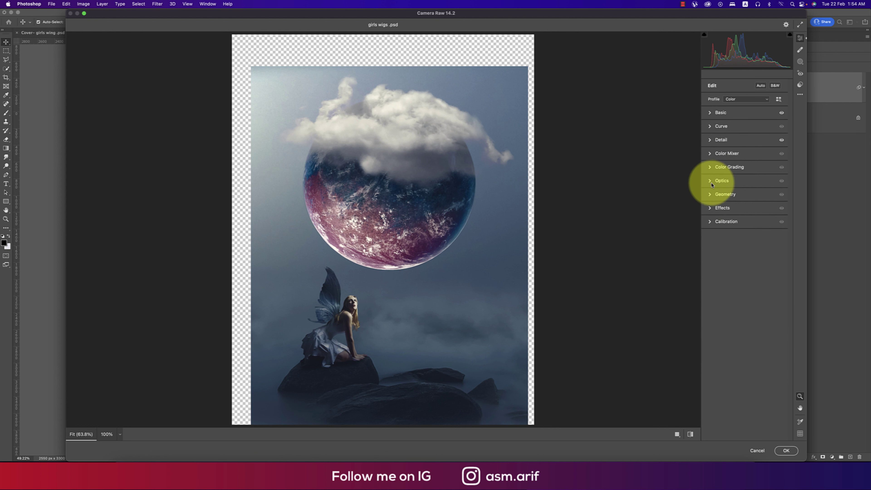
Shift red and magenta hues, raise their saturation to +34 and +68, and apply.
click(710, 153)
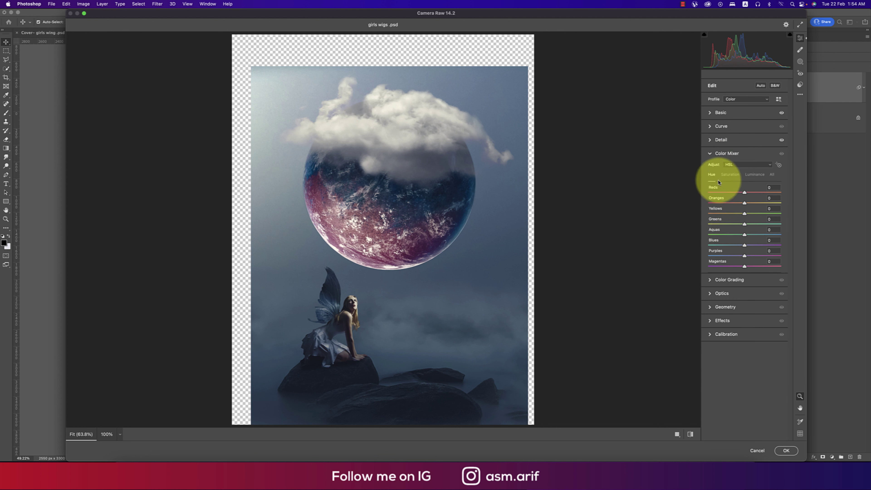
mouse_move(745, 192)
mouse_down()
mouse_move(719, 193)
mouse_move(770, 195)
mouse_move(709, 197)
mouse_move(737, 201)
mouse_up()
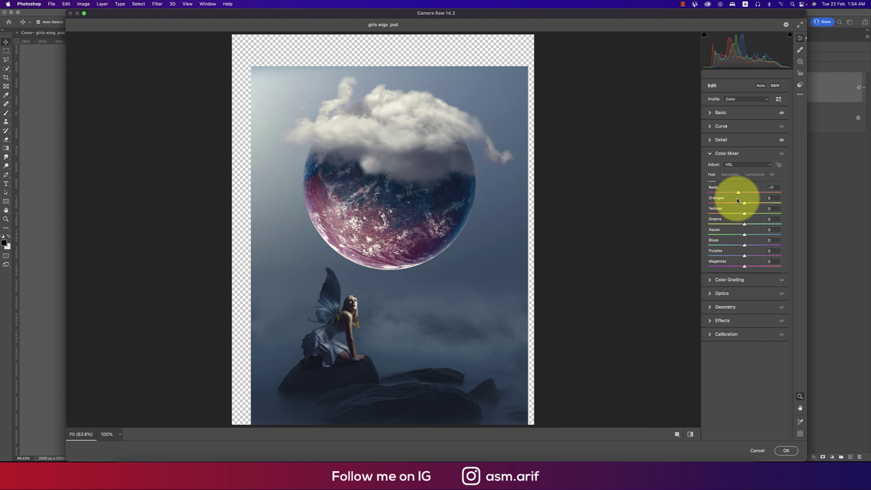
drag(745, 265, 789, 269)
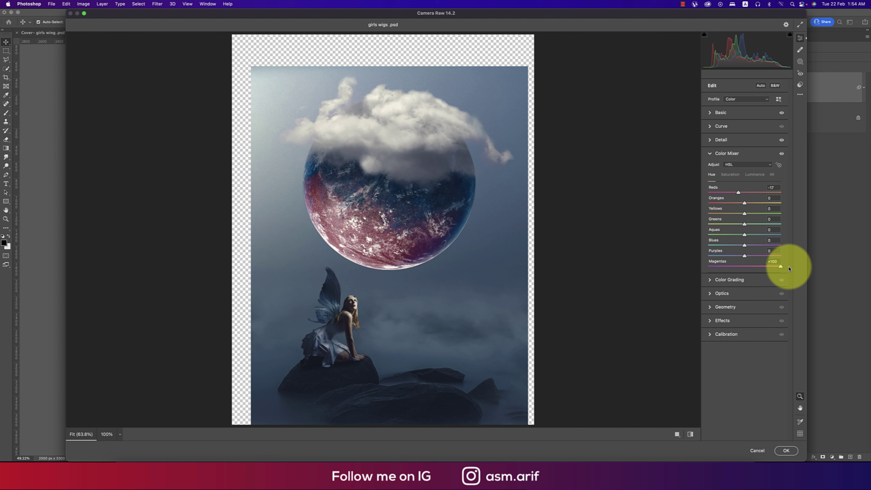
click(731, 174)
drag(743, 195, 757, 193)
drag(745, 267, 767, 268)
click(786, 450)
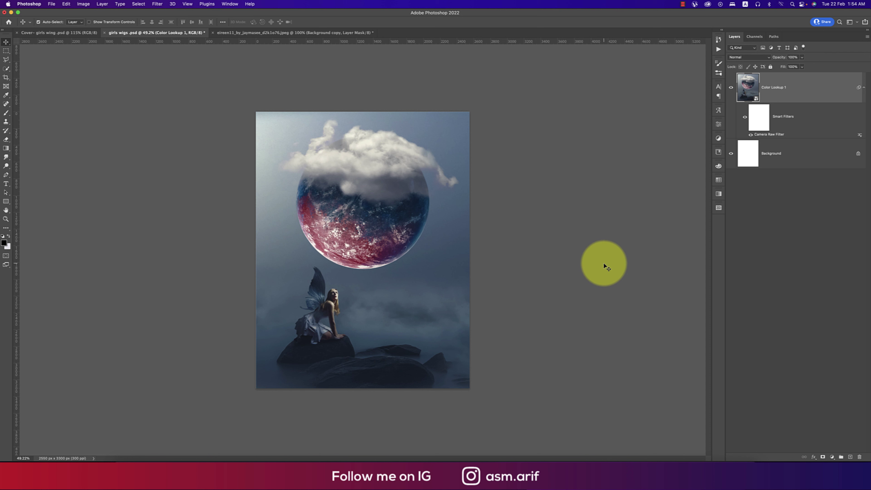
scroll(383, 215, up, 2)
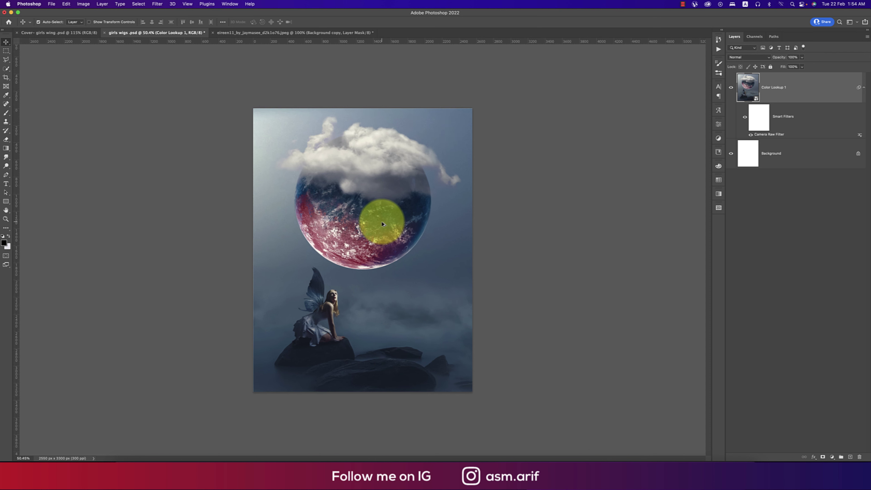
Launch Nik Collection's Color Efex Pro 4 on the composite, accepting the smart filter warning.
click(158, 4)
mouse_move(208, 166)
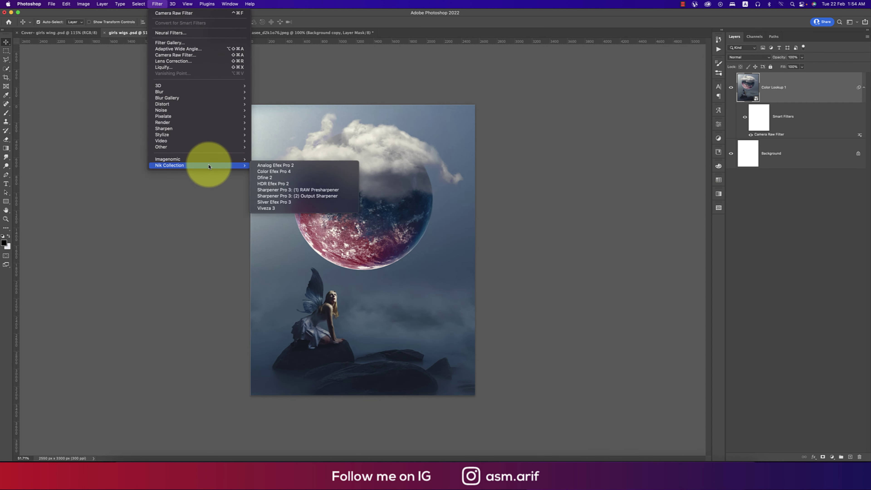
click(285, 175)
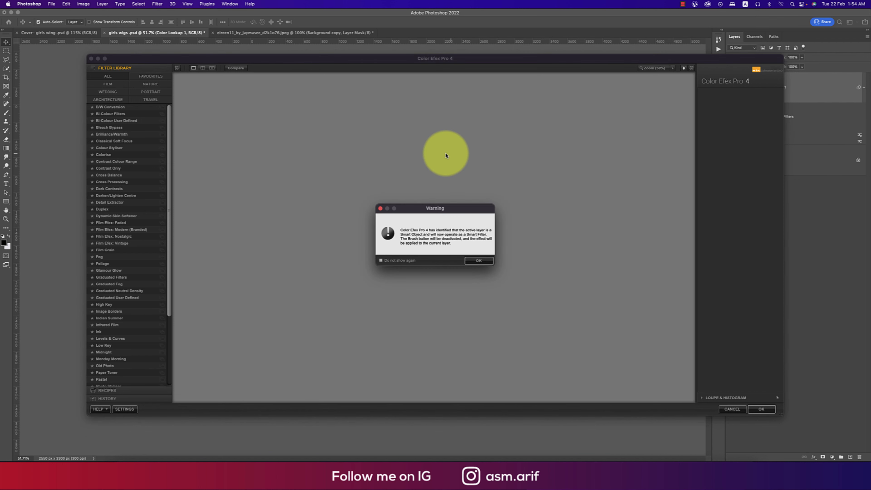
click(479, 261)
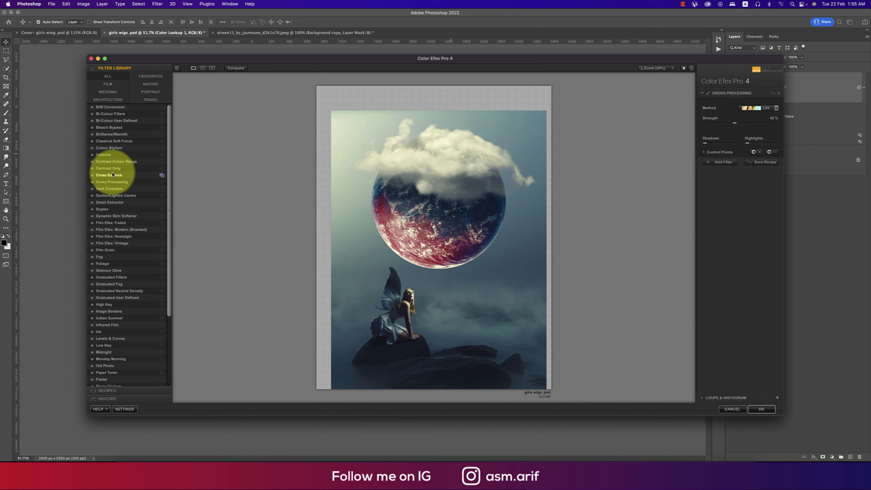
Apply Cross Processing method C04 with strength lowered to about 22%.
click(748, 108)
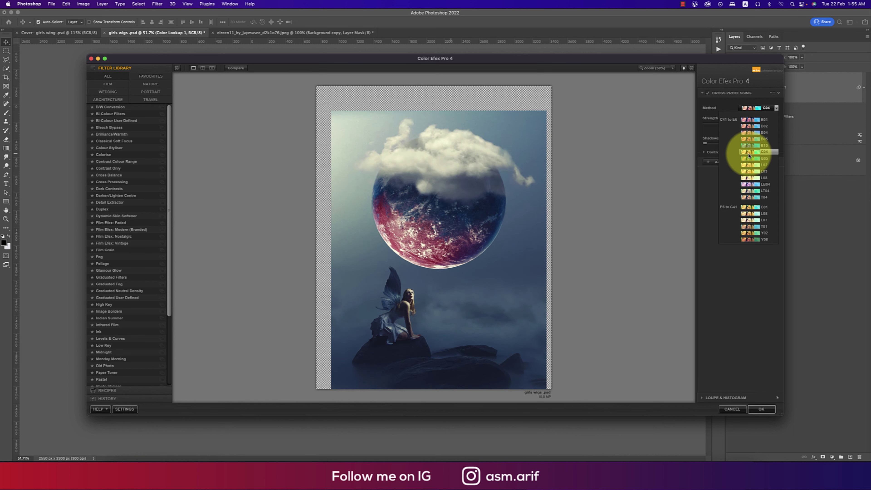
click(749, 154)
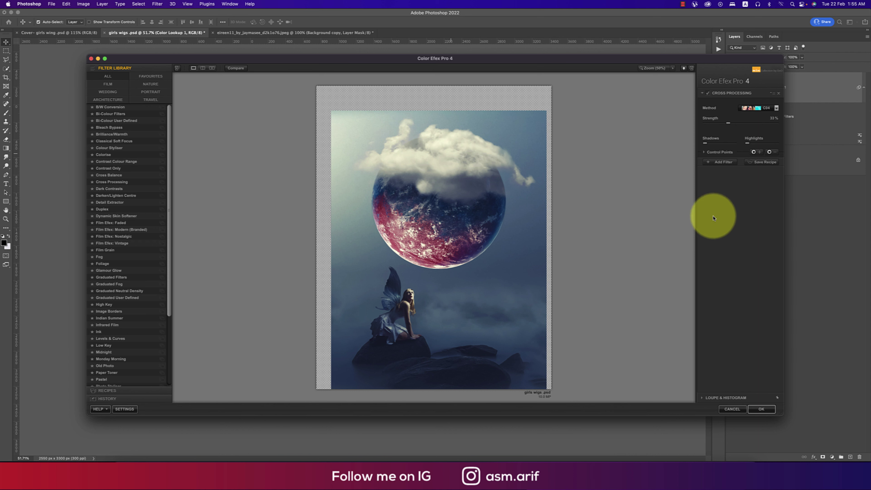
drag(728, 123, 723, 126)
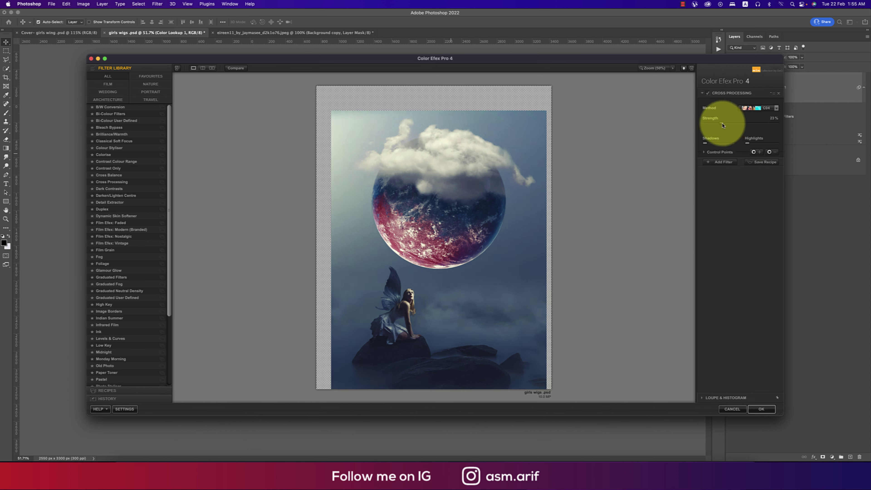
click(771, 412)
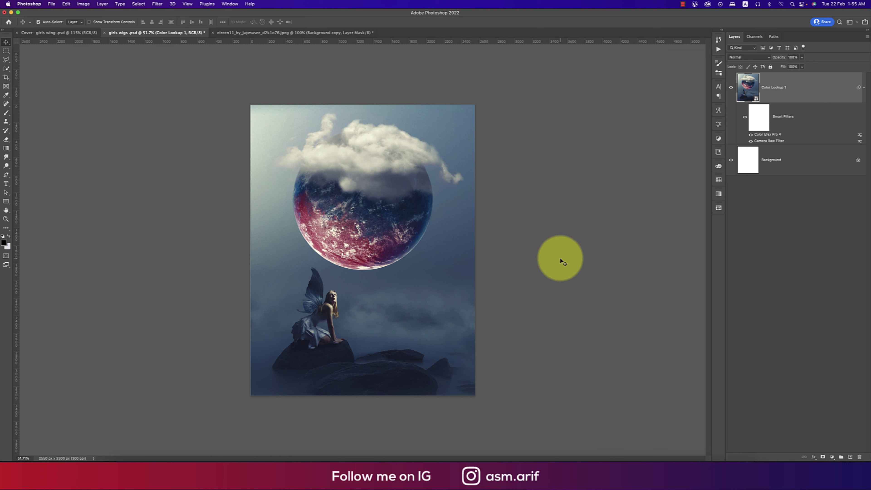
click(563, 262)
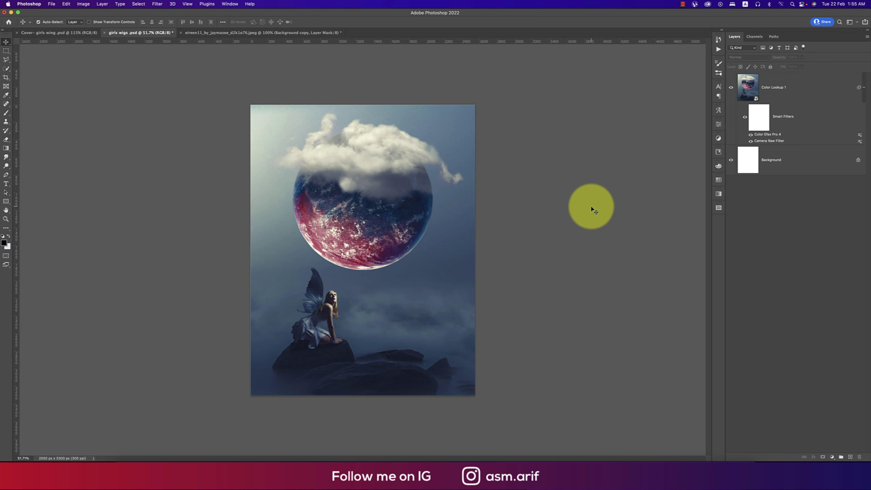
scroll(567, 215, up, 3)
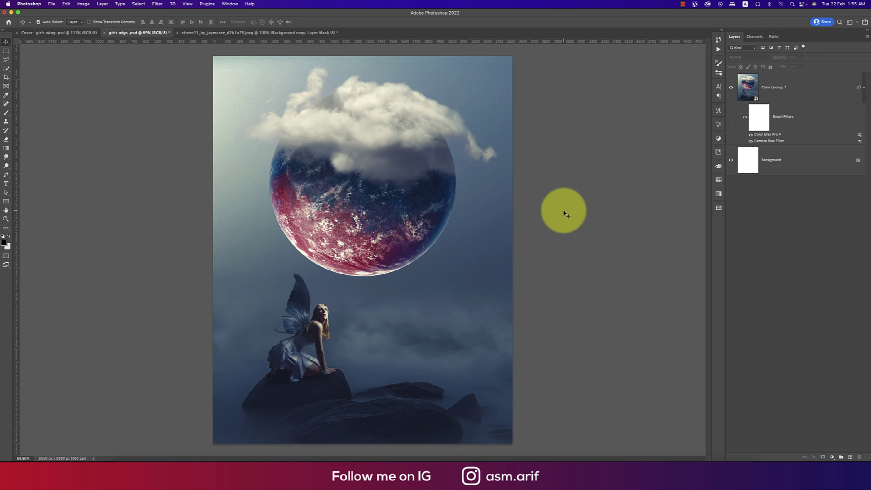
scroll(566, 215, down, 1)
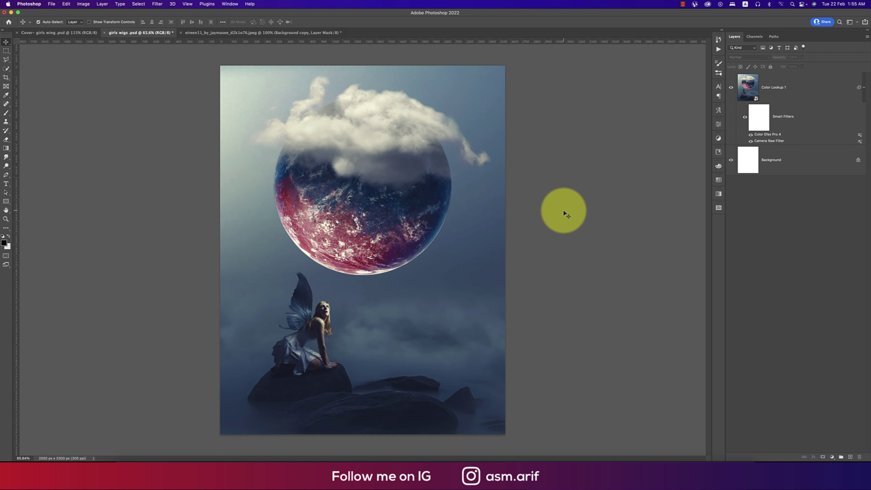